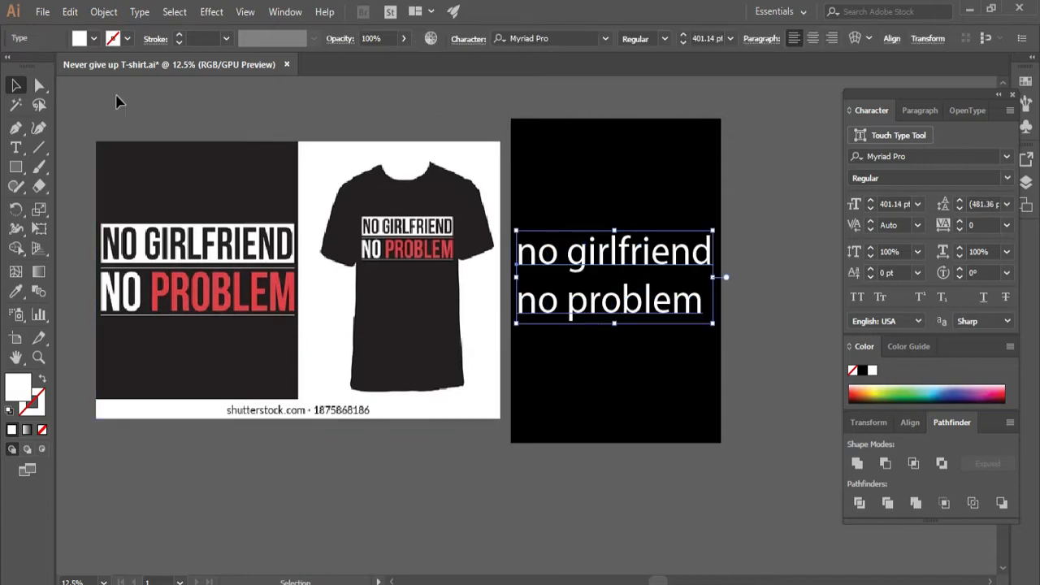
- Change the case of the "no girlfriend no problem" text to UPPERCASE
click(112, 168)
click(531, 260)
click(139, 13)
click(205, 260)
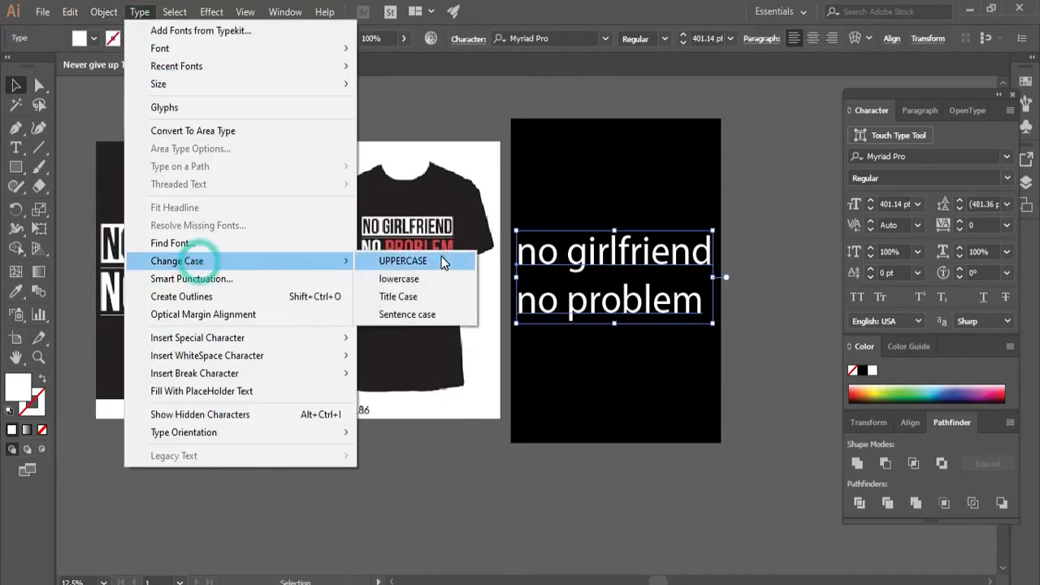
click(441, 260)
click(400, 298)
- Cut the NO GIRLFRIEND line out of the text block and paste it as a separate text object
click(599, 292)
triple_click(602, 244)
key(ctrl+x)
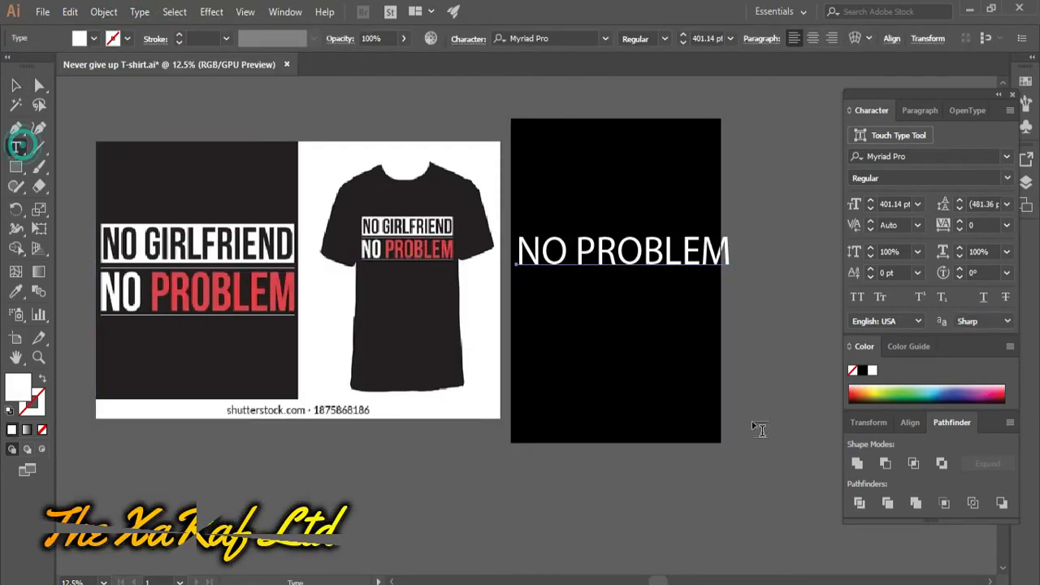
click(673, 370)
key(ctrl+v)
- Scale NO GIRLFRIEND to about 305 pt, fit NO PROBLEM to the black artboard, and stack the two lines with NO GIRLFRIEND above
click(16, 84)
drag(574, 336, 419, 338)
drag(618, 360, 463, 213)
drag(613, 236, 584, 232)
drag(528, 309, 597, 319)
drag(569, 264, 568, 353)
drag(645, 375, 631, 372)
drag(574, 230, 558, 230)
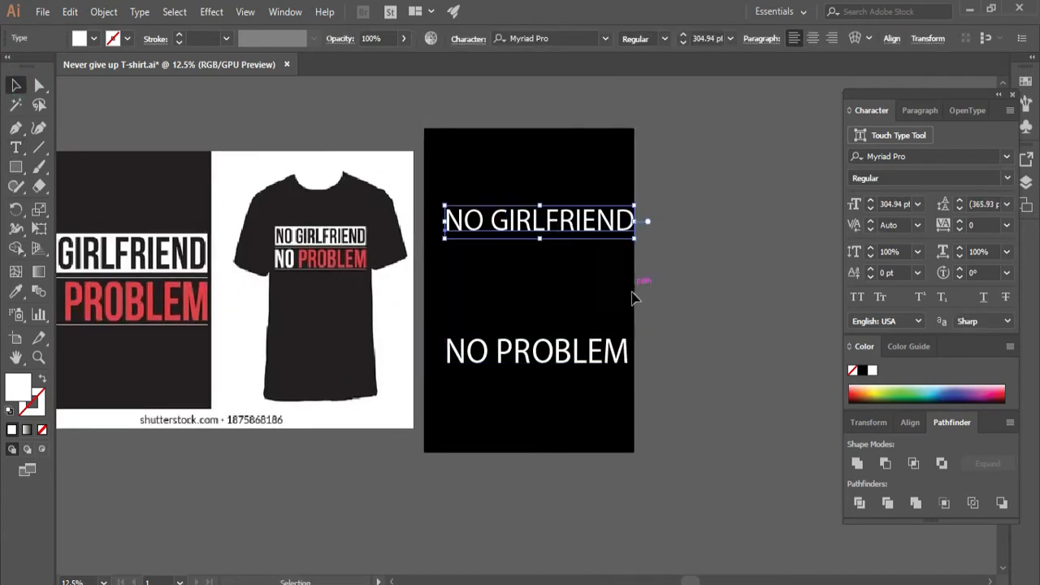
click(546, 304)
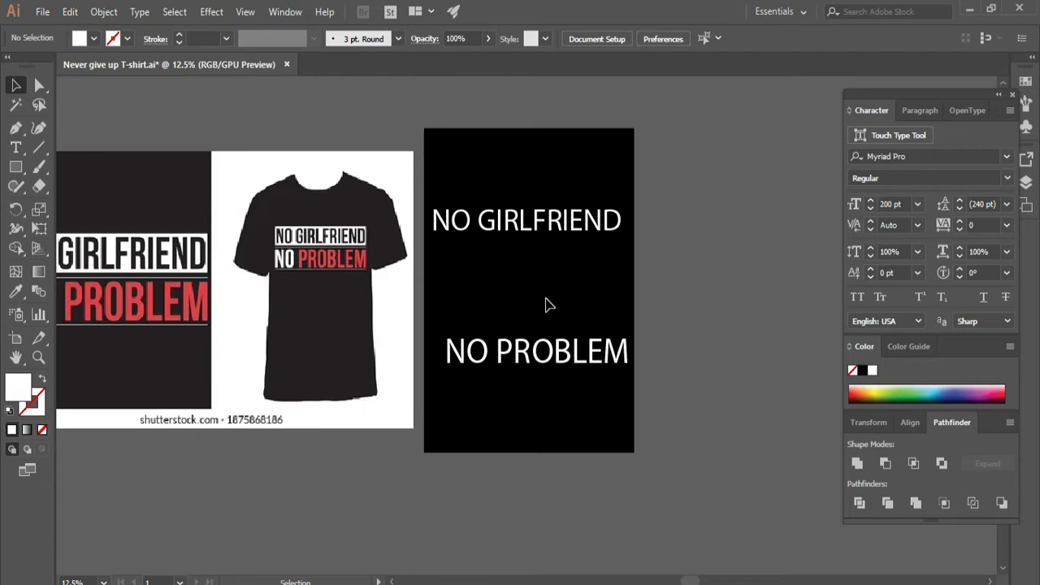
- Set the font of the NO GIRLFRIEND text to Franklin Gothic Heavy
click(558, 205)
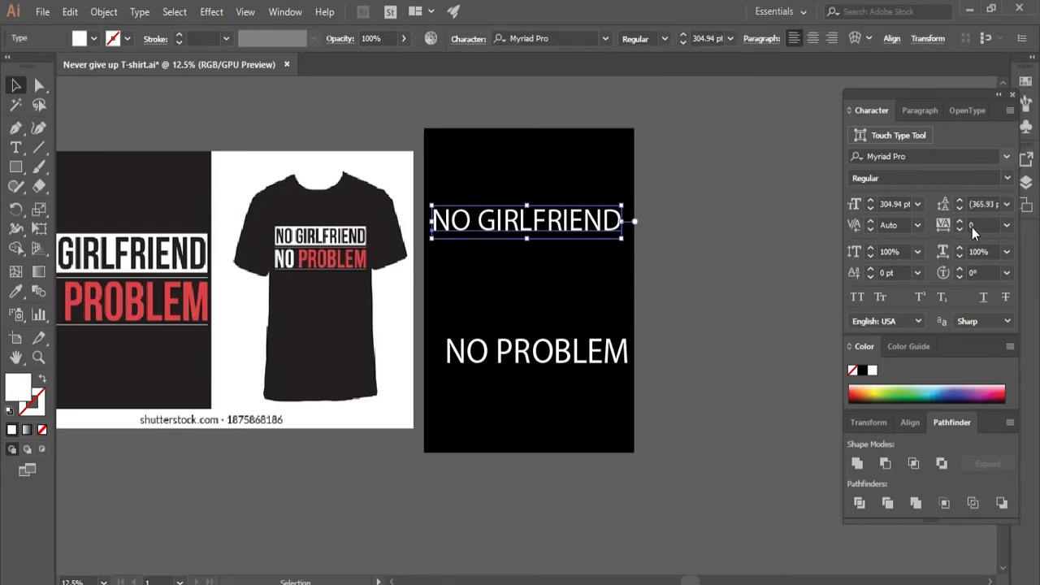
click(1006, 157)
drag(1035, 447, 1034, 208)
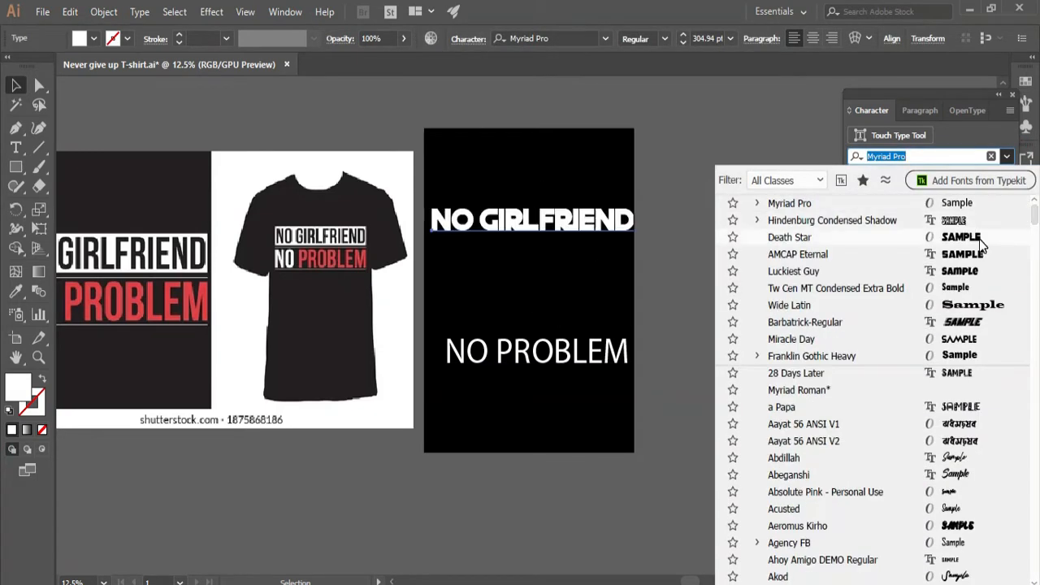
scroll(979, 301, down, 9)
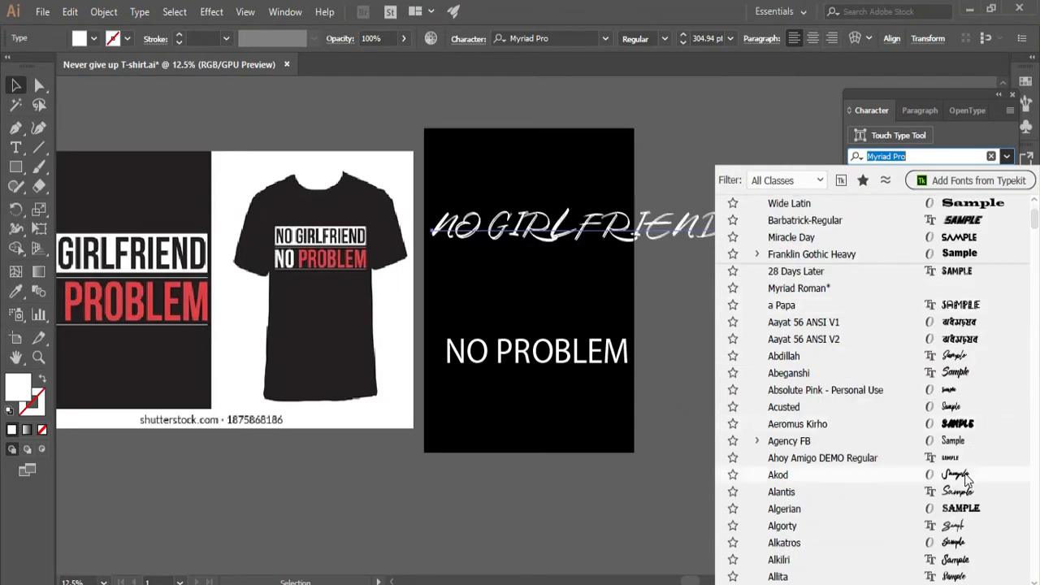
scroll(954, 422, down, 3)
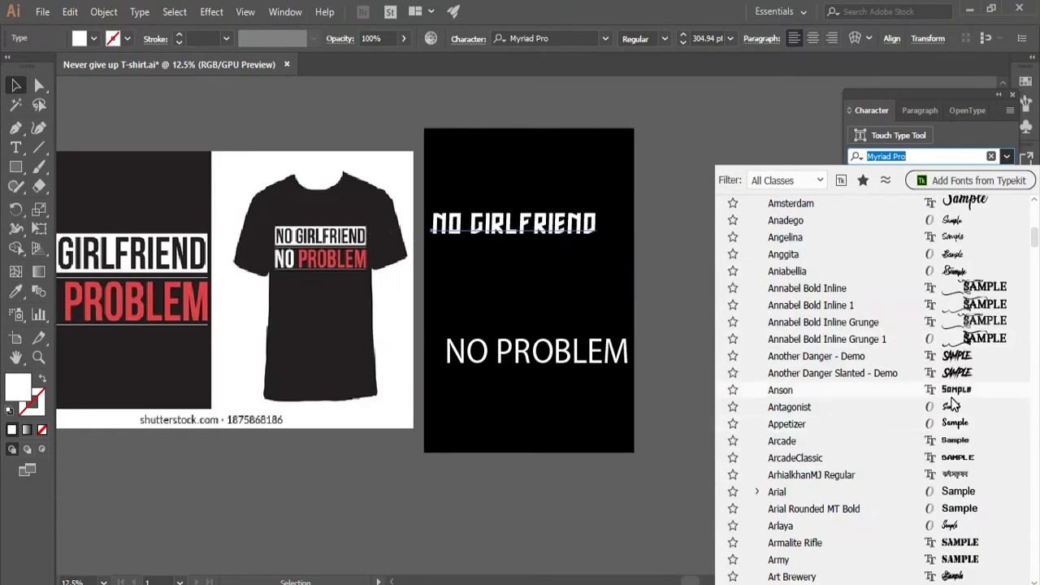
scroll(961, 475, down, 4)
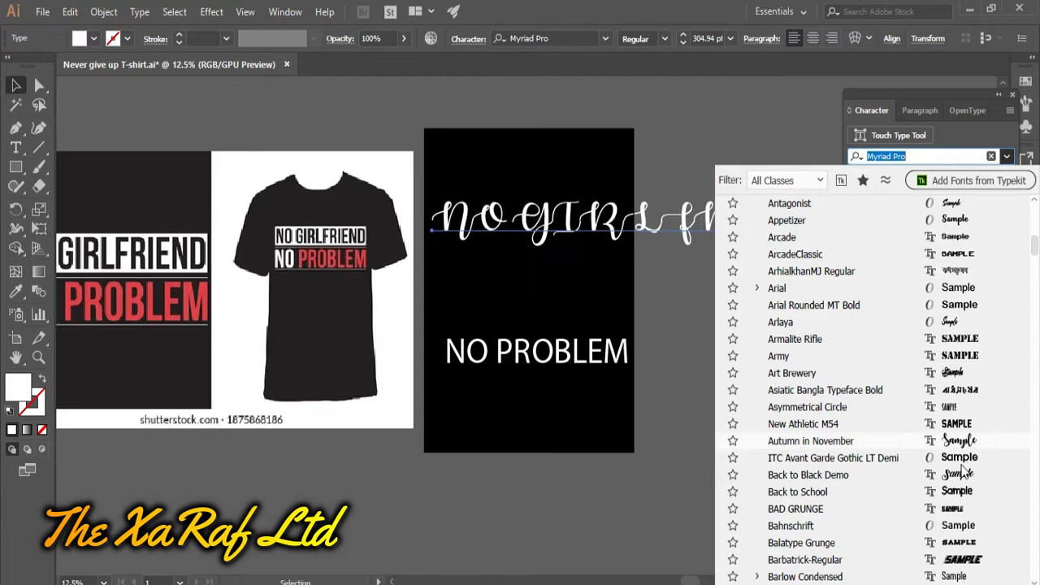
scroll(967, 500, down, 4)
scroll(963, 528, down, 4)
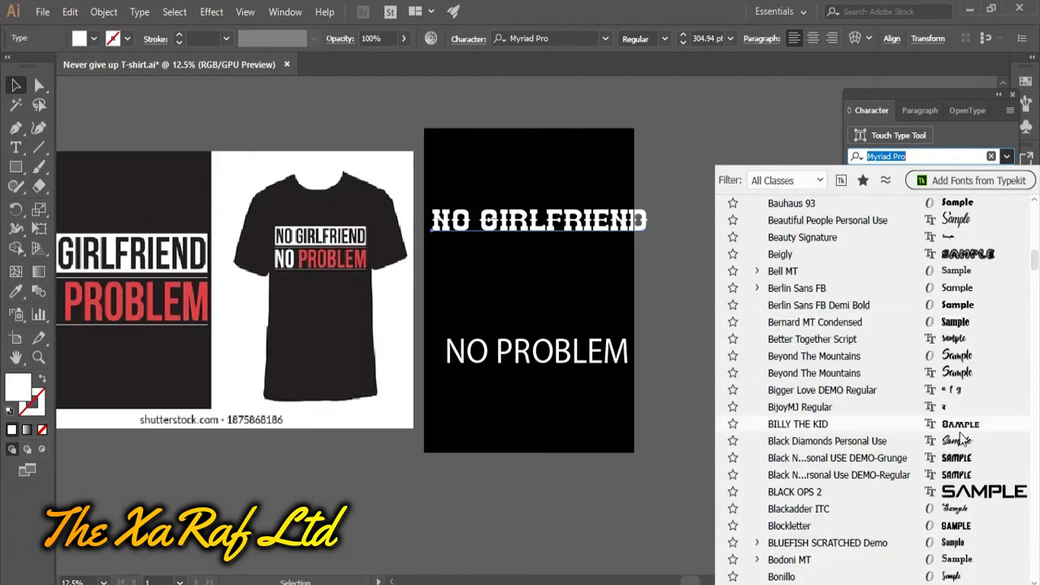
scroll(959, 537, down, 10)
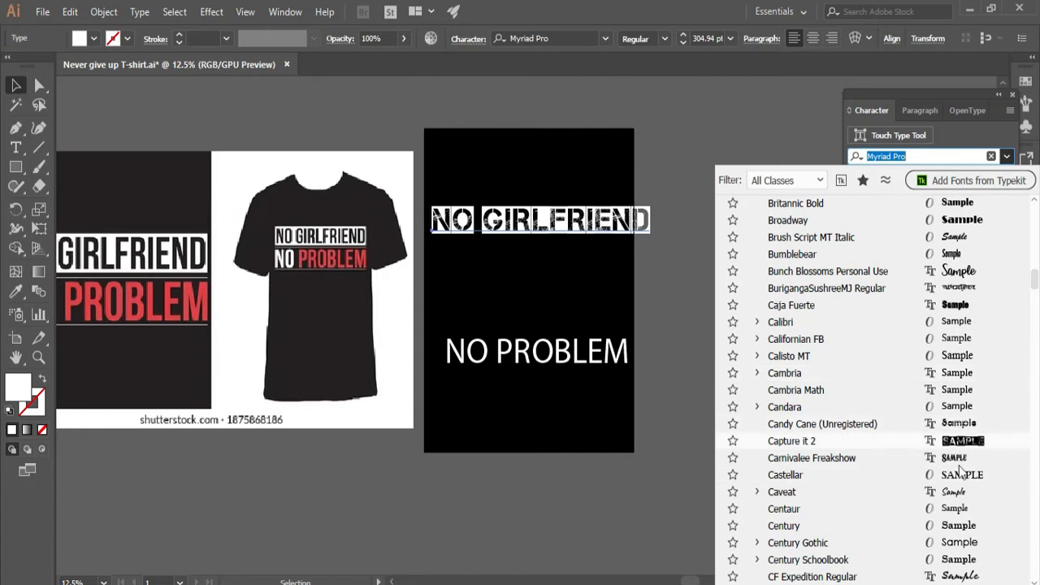
scroll(959, 451, down, 7)
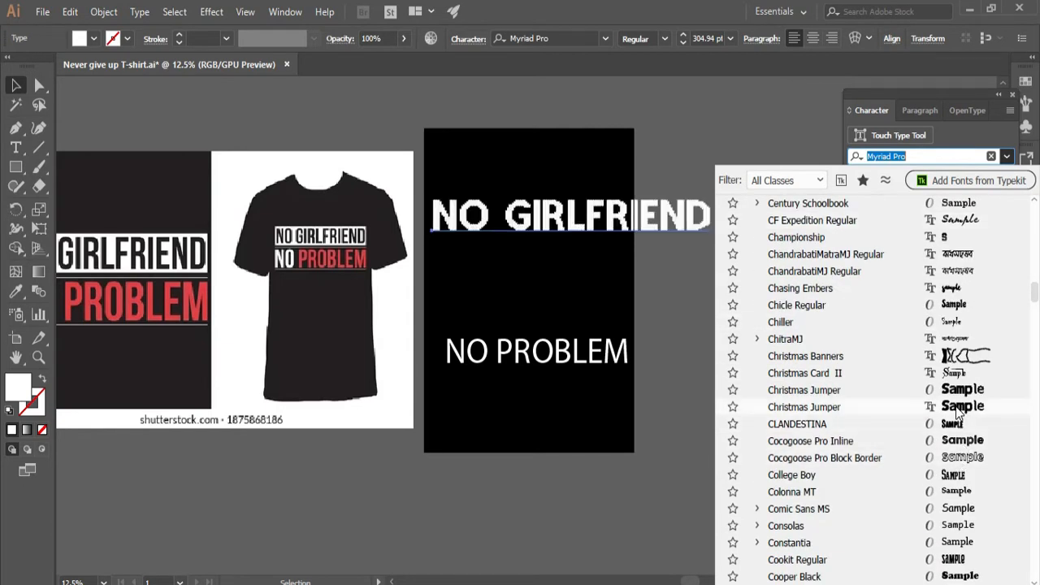
scroll(971, 427, down, 3)
scroll(971, 440, down, 3)
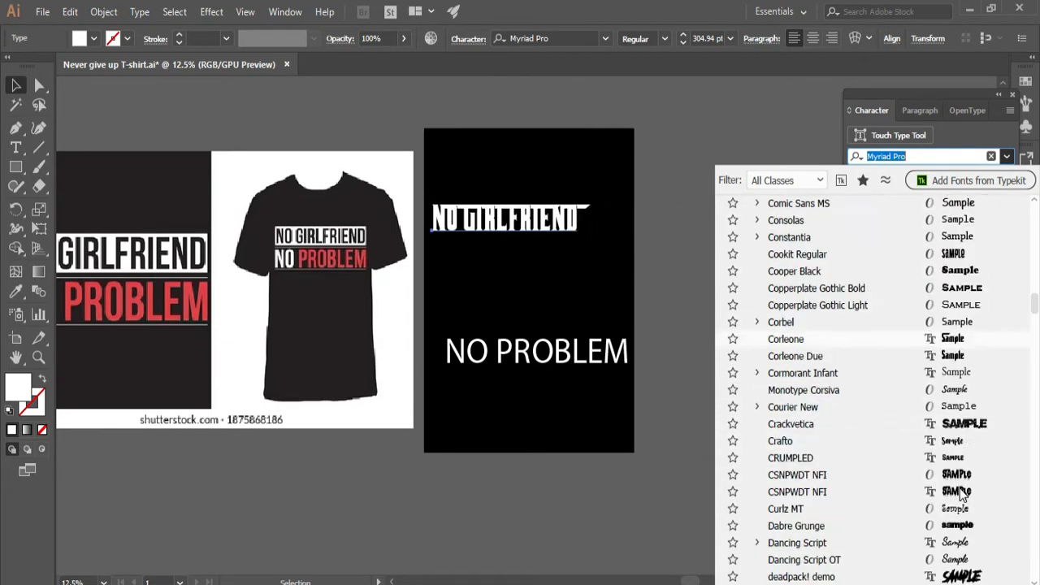
scroll(966, 441, down, 3)
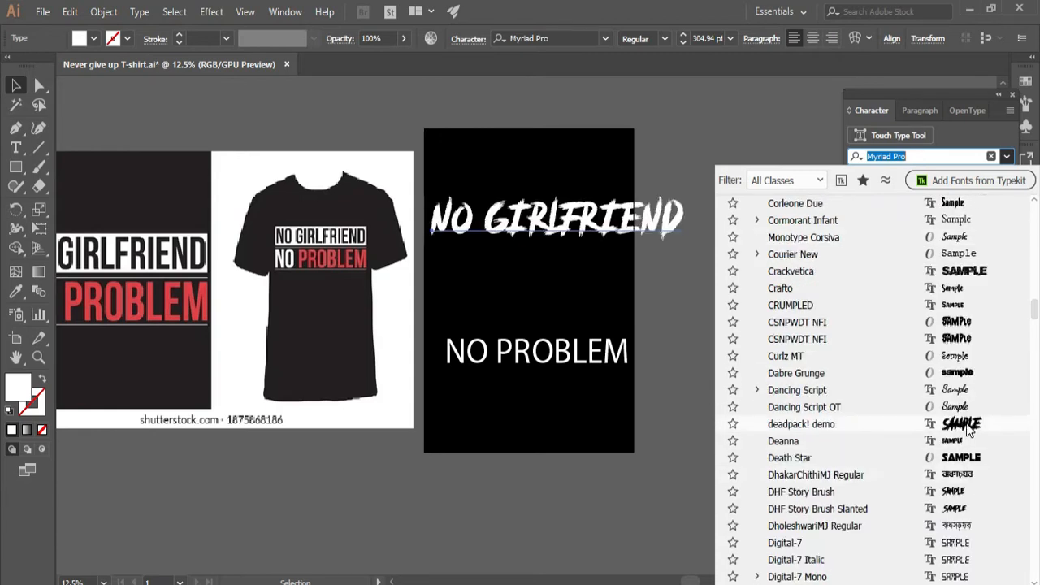
scroll(973, 460, down, 6)
scroll(963, 439, down, 12)
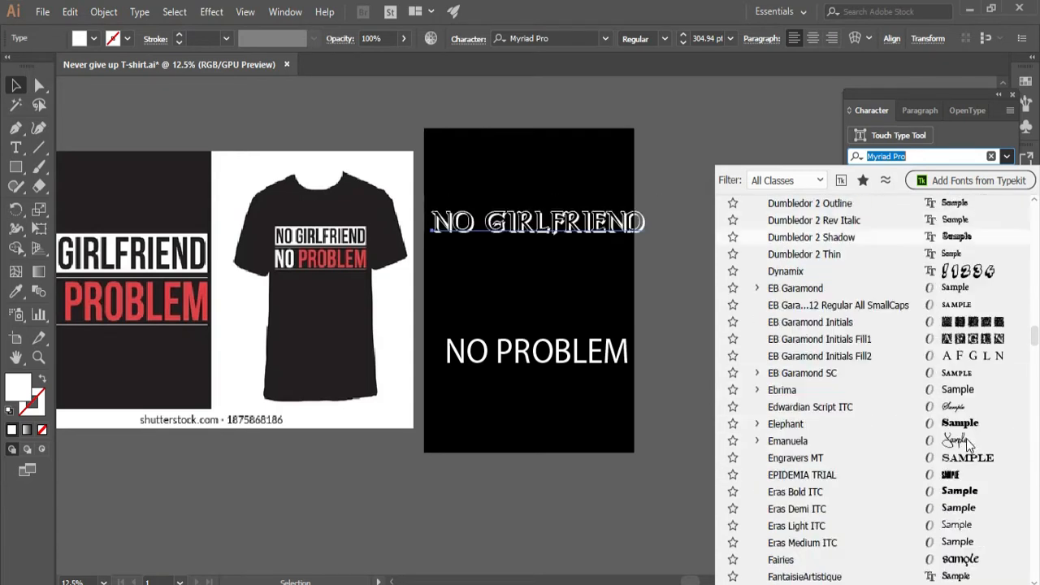
scroll(965, 382, down, 4)
click(963, 342)
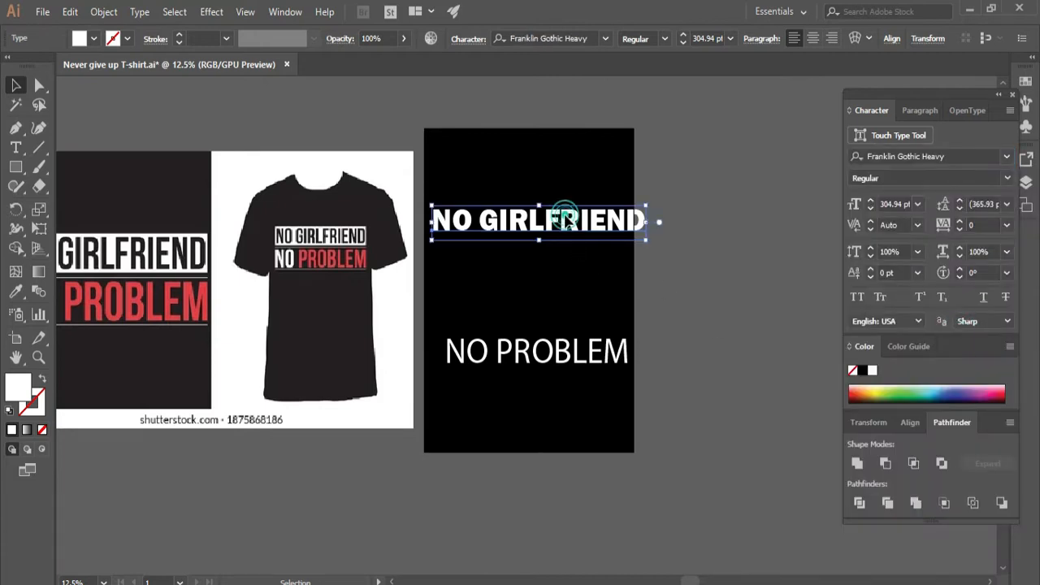
- Fit NO GIRLFRIEND within the artboard's width and expand the text into outlines
drag(644, 251, 644, 251)
drag(594, 236, 588, 235)
click(103, 12)
click(157, 159)
key(Return)
- Ungroup the outlined NO GIRLFRIEND lettering into separate letters
key(z)
drag(440, 255, 517, 257)
drag(517, 307, 461, 305)
click(350, 267)
drag(766, 384, 437, 264)
alt+click(631, 273)
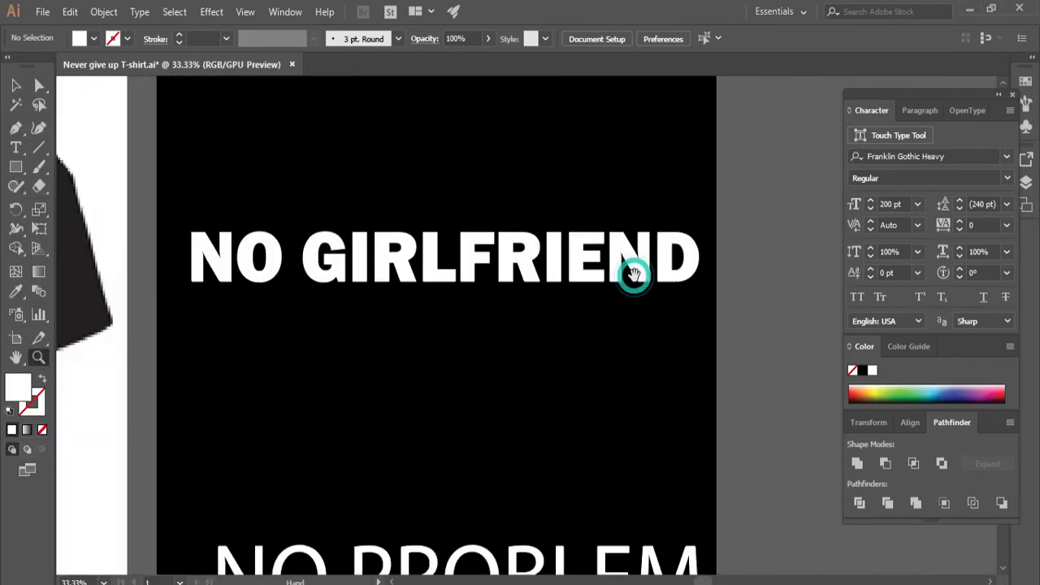
drag(631, 273, 634, 250)
key(v)
right_click(352, 256)
click(447, 364)
click(447, 364)
drag(461, 350, 462, 350)
- Draw a diagonal line across the O of NO and set its stroke weight to 15 pt
key(z)
drag(244, 292, 416, 324)
key(backslash)
drag(333, 270, 333, 270)
drag(322, 176, 375, 231)
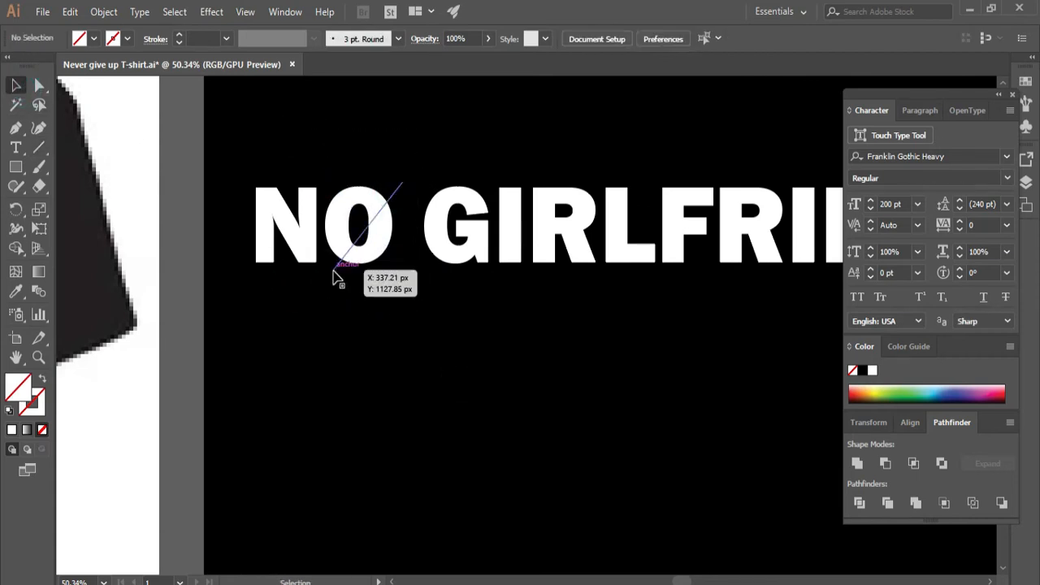
click(180, 38)
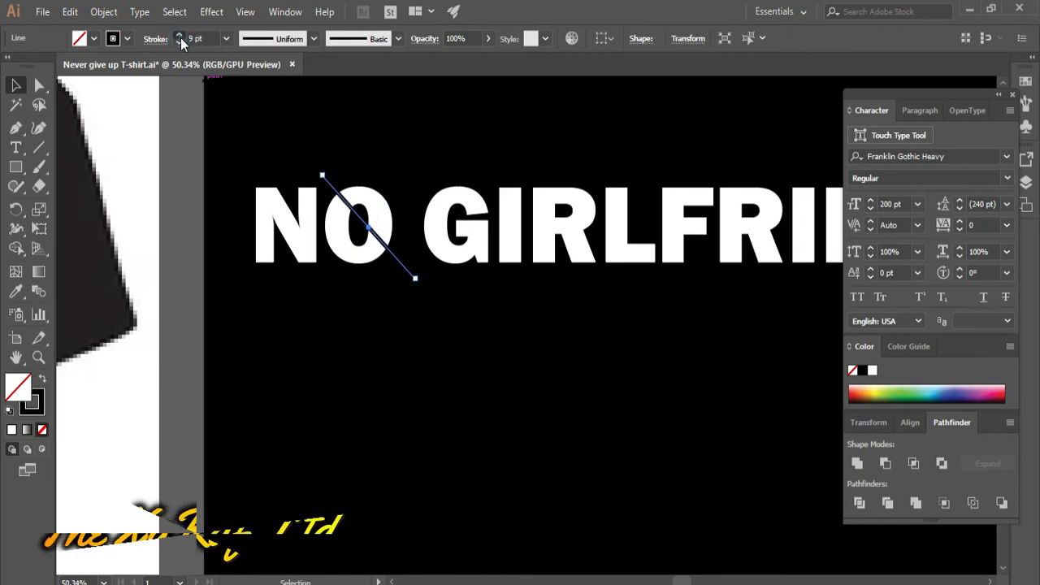
click(179, 41)
- Move the diagonal line below the lettering and make a reflected copy of it to form an X
mouse_move(395, 253)
mouse_down()
mouse_move(398, 404)
mouse_move(398, 395)
mouse_up()
right_click(452, 442)
click(376, 366)
right_click(376, 367)
mouse_move(420, 269)
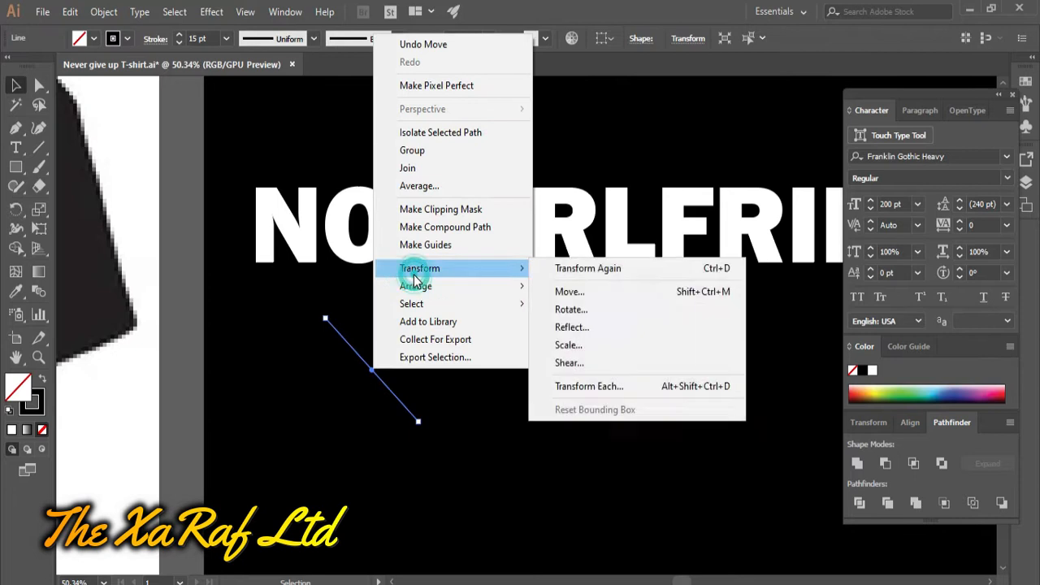
click(557, 327)
click(441, 401)
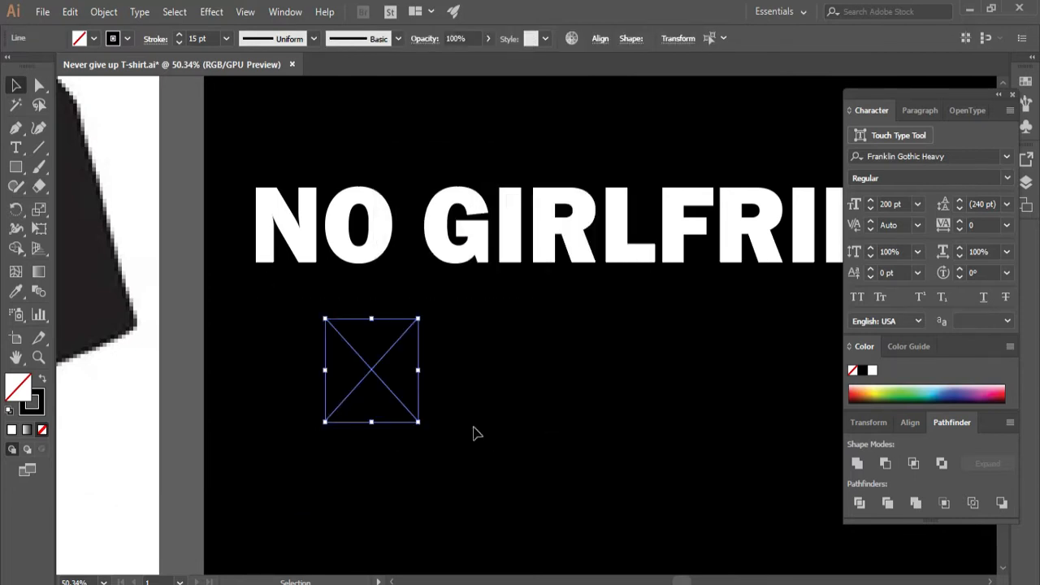
- Set the X's stroke colour to red and expand its lines into filled shapes
double_click(32, 401)
click(508, 193)
click(679, 199)
right_click(360, 355)
click(399, 139)
click(103, 12)
click(167, 162)
- Try the red X over the O of NO and move it back below the lettering at a smaller size
click(460, 392)
drag(388, 386, 384, 242)
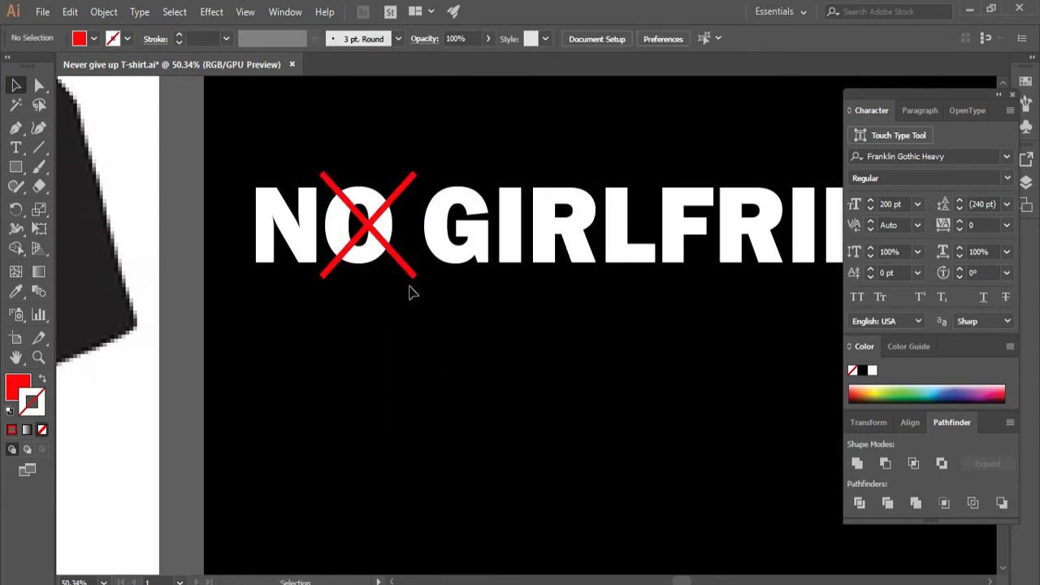
click(440, 329)
drag(402, 306, 460, 333)
click(425, 251)
drag(427, 247, 677, 457)
- Delete the red X below the lettering
right_click(446, 414)
click(485, 281)
click(525, 418)
key(z)
click(102, 14)
click(130, 83)
click(293, 339)
click(415, 345)
key(ctrl+z)
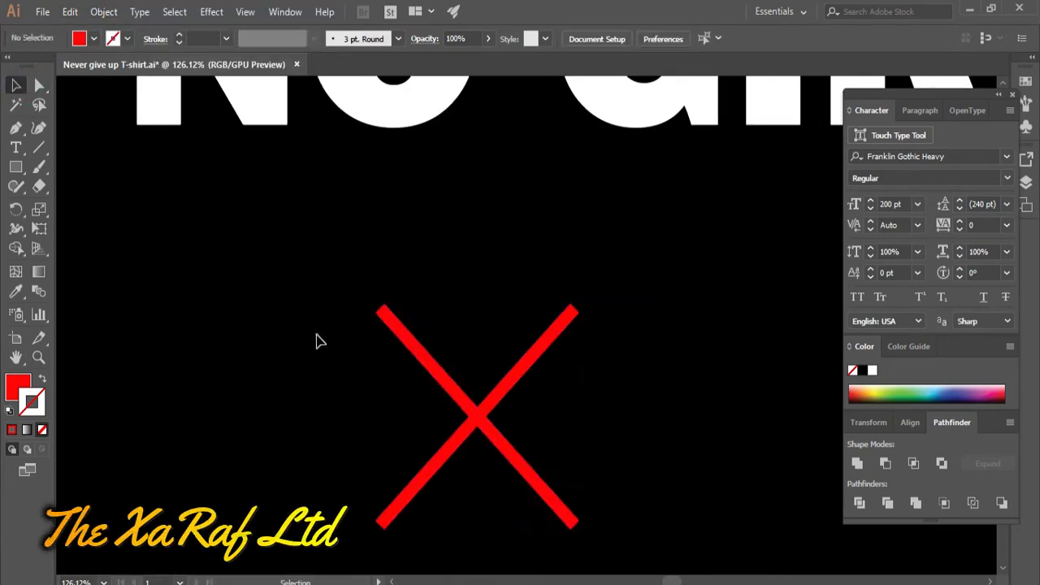
drag(317, 336, 520, 455)
key(Delete)
- Draw a new diagonal line below the NO lettering with a 20 pt red stroke
drag(639, 532, 637, 531)
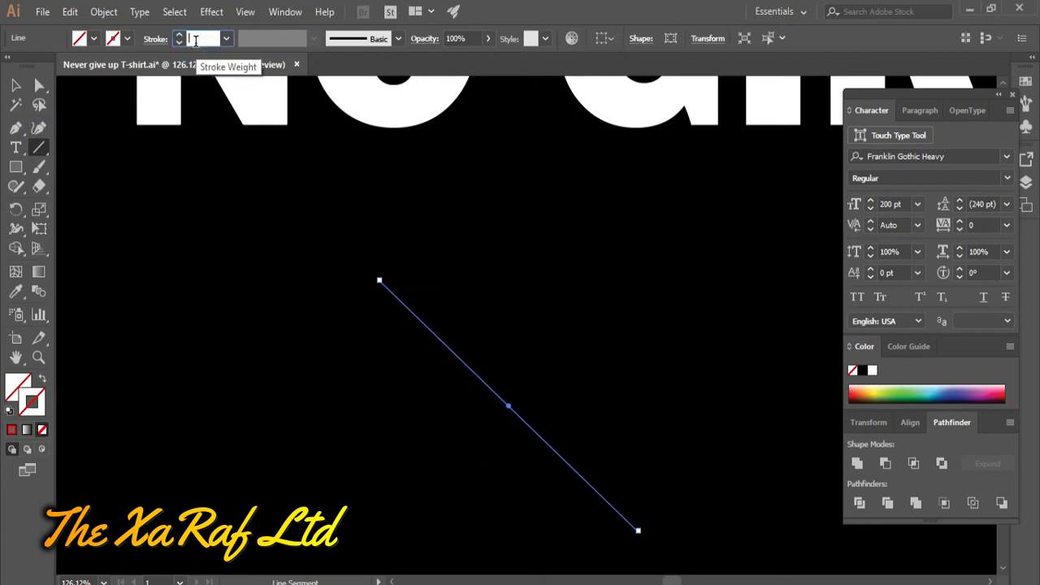
text(25)
key(Return)
key(v)
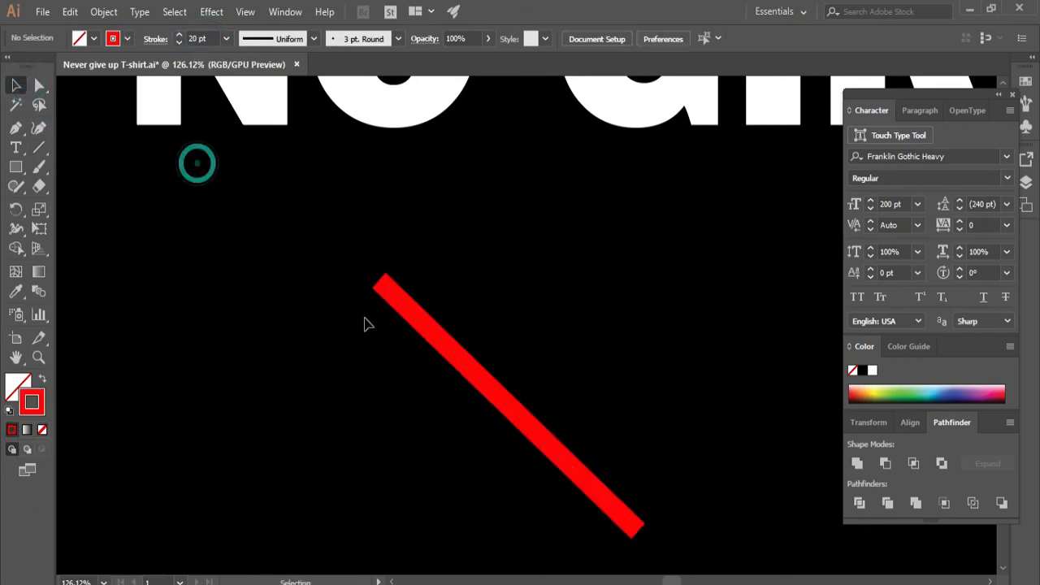
- Make a reflected copy of the red line so the two lines cross as an X
right_click(429, 329)
mouse_move(476, 485)
click(630, 542)
click(441, 402)
- Try a variable width profile on both lines of the red X
drag(286, 301, 562, 390)
right_click(562, 388)
click(487, 186)
drag(325, 252, 562, 407)
click(313, 39)
click(267, 144)
click(391, 237)
- Try the Charcoal - Feather brush on the X's lines and restore the Basic 20 pt stroke
drag(444, 294, 546, 399)
click(382, 47)
click(396, 37)
click(340, 128)
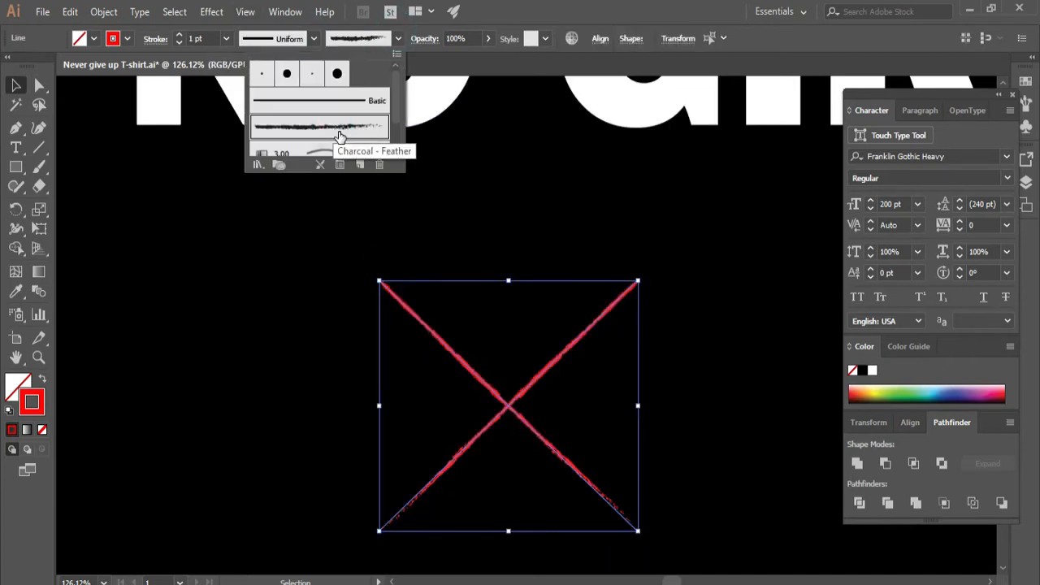
click(397, 39)
click(202, 39)
scroll(203, 39, down, 1)
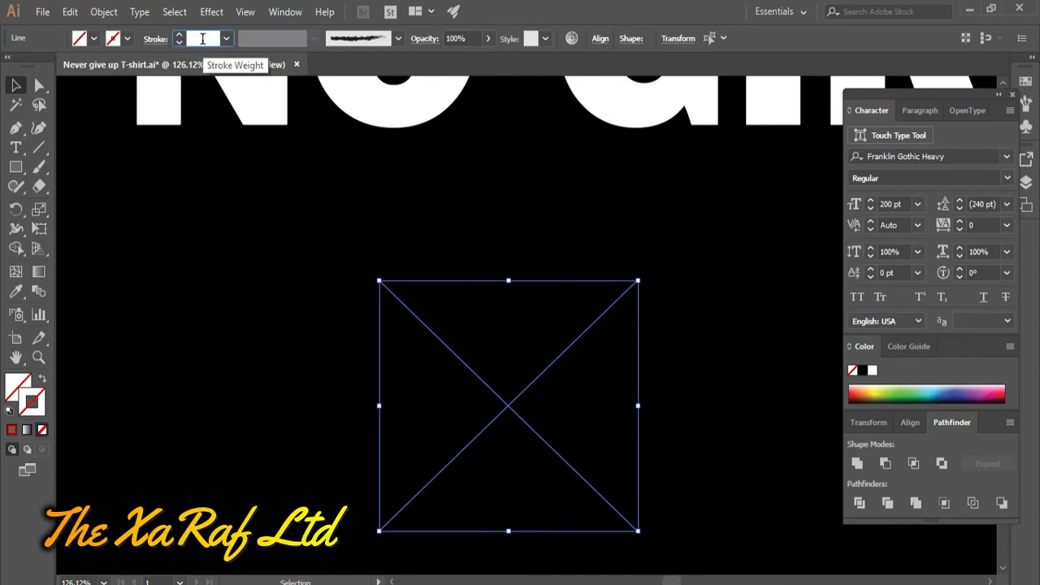
scroll(202, 39, up, 10)
click(397, 40)
click(289, 103)
- Apply the width profile tapered at both ends to the two red lines and group them
click(312, 38)
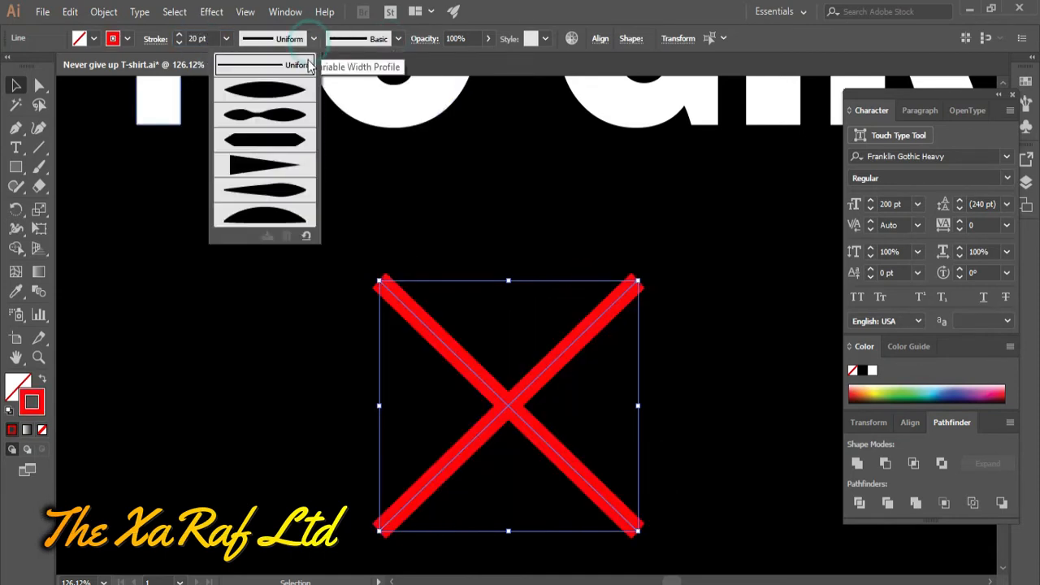
click(278, 189)
click(314, 38)
click(284, 93)
click(327, 330)
drag(297, 297, 559, 383)
right_click(549, 375)
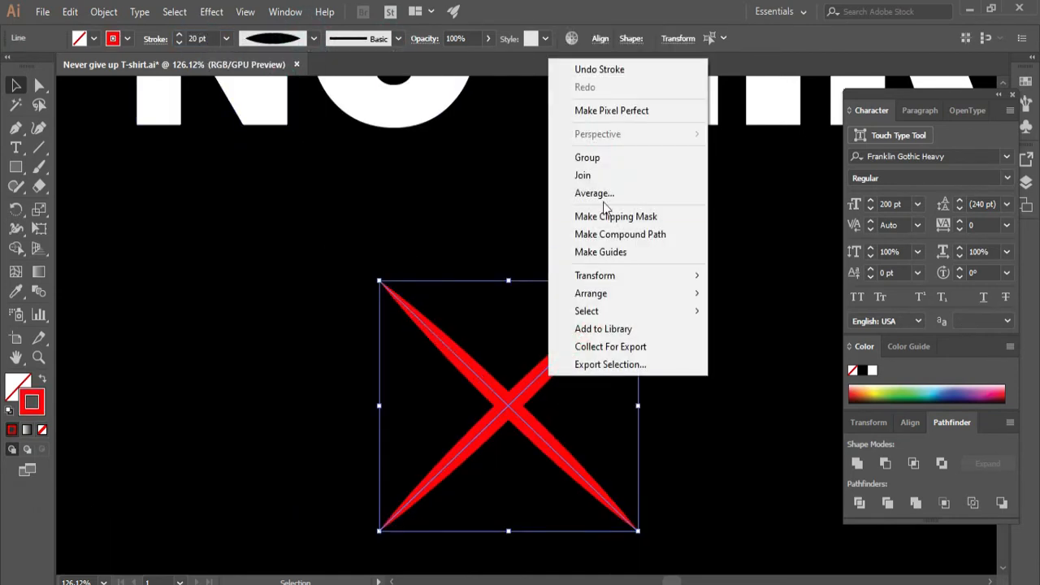
click(588, 157)
- Scale the tapered red X down to about the size of the O and place it over the O of NO
drag(347, 353, 561, 420)
click(561, 420)
drag(723, 480, 620, 353)
drag(751, 472, 710, 432)
drag(598, 326, 487, 411)
drag(485, 407, 477, 165)
- Align the red X and the letter O to each other's centres
drag(408, 94, 581, 279)
click(643, 34)
click(716, 35)
- Group the letters of NO together with the red X
click(527, 421)
key(z)
alt+click(549, 293)
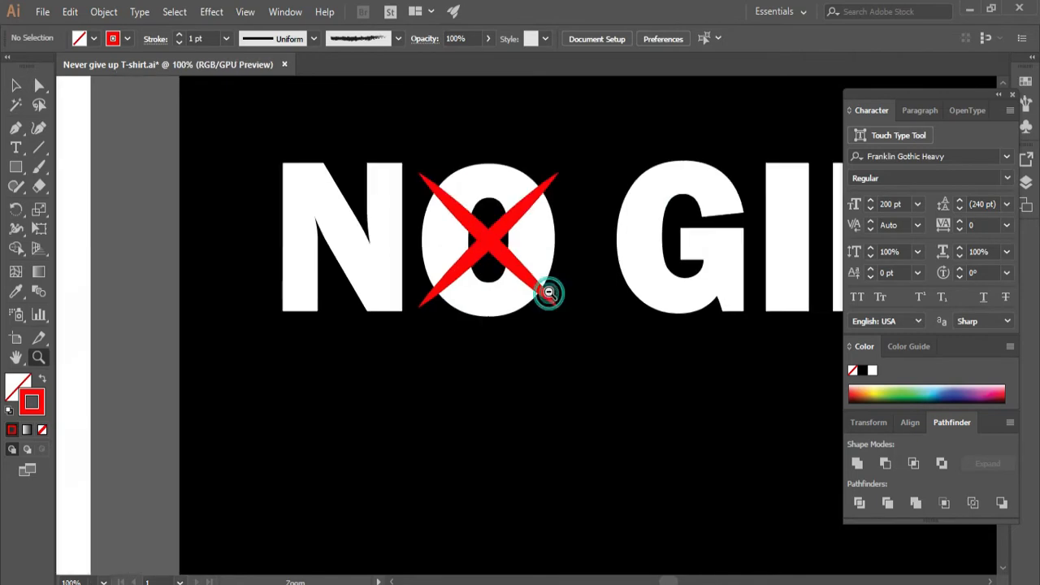
alt+click(549, 294)
alt+click(549, 294)
drag(666, 321, 411, 323)
key(v)
drag(104, 192, 253, 266)
right_click(254, 254)
click(301, 348)
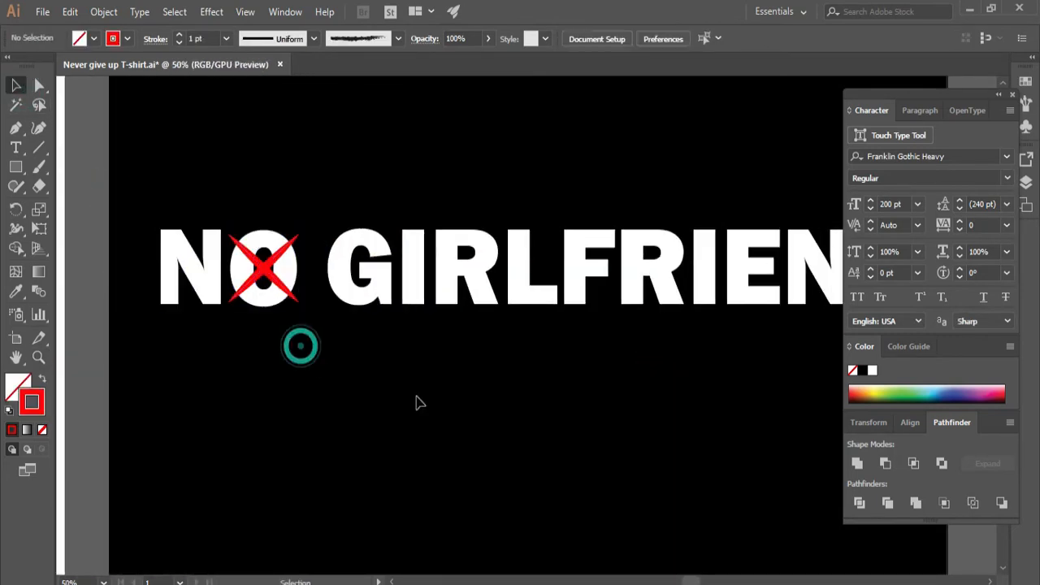
- Draw a rectangle around the word GIRLFRIEND with an unfilled 15 pt red stroke
scroll(419, 403, right, 3)
drag(545, 329, 834, 318)
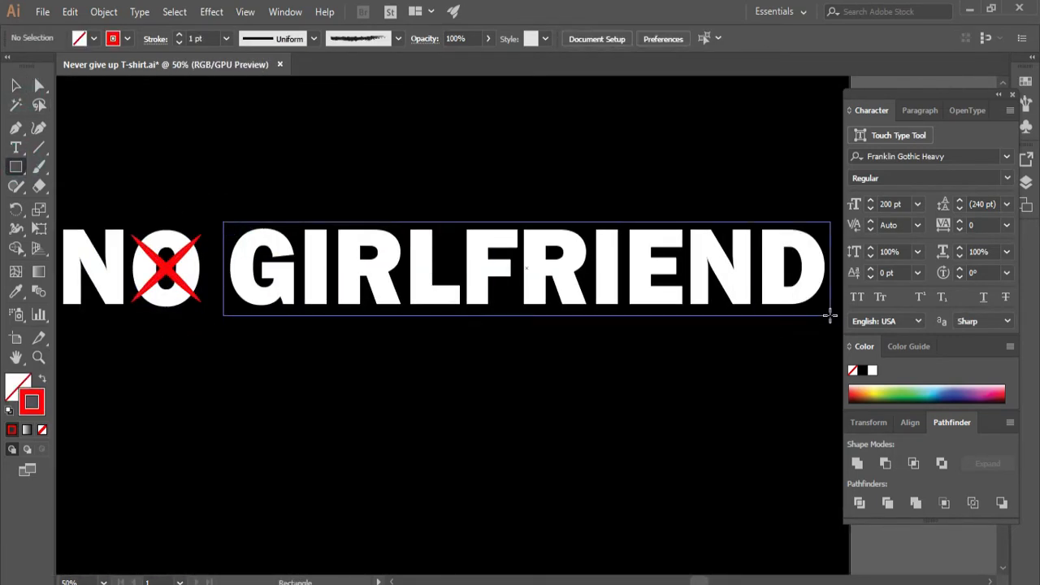
text(10)
key(Return)
click(16, 86)
click(379, 190)
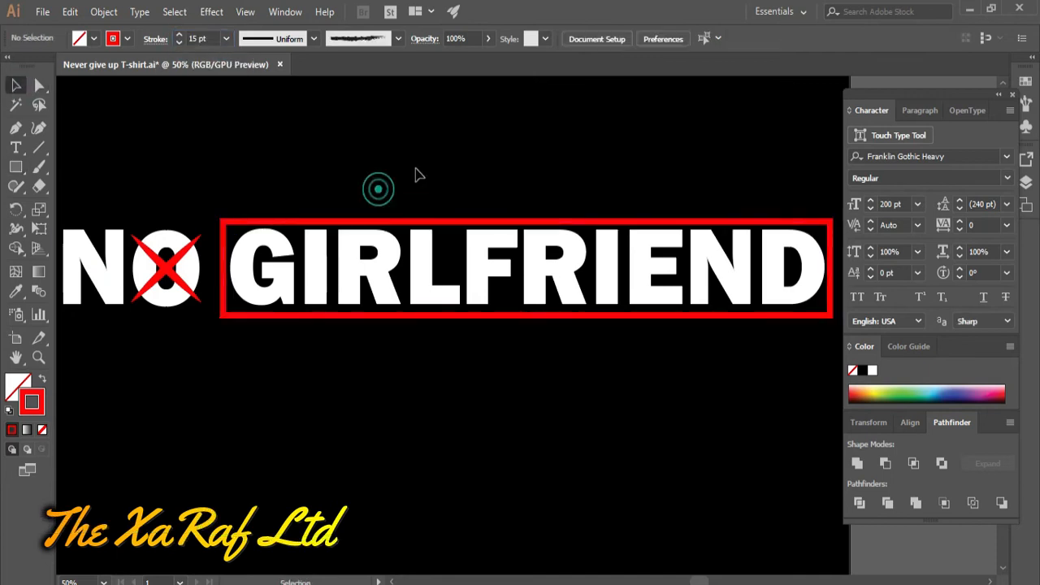
- Try to align the GIRLFRIEND letters with the red frame and undo the alignment
drag(418, 174, 561, 369)
click(653, 37)
click(293, 177)
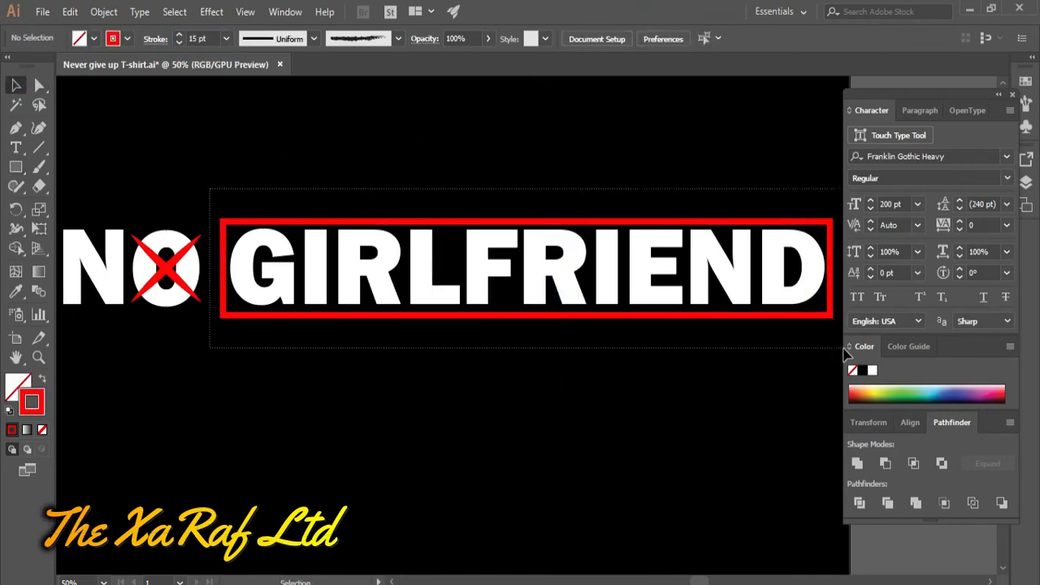
drag(845, 354, 846, 355)
click(653, 38)
key(ctrl+z)
click(596, 392)
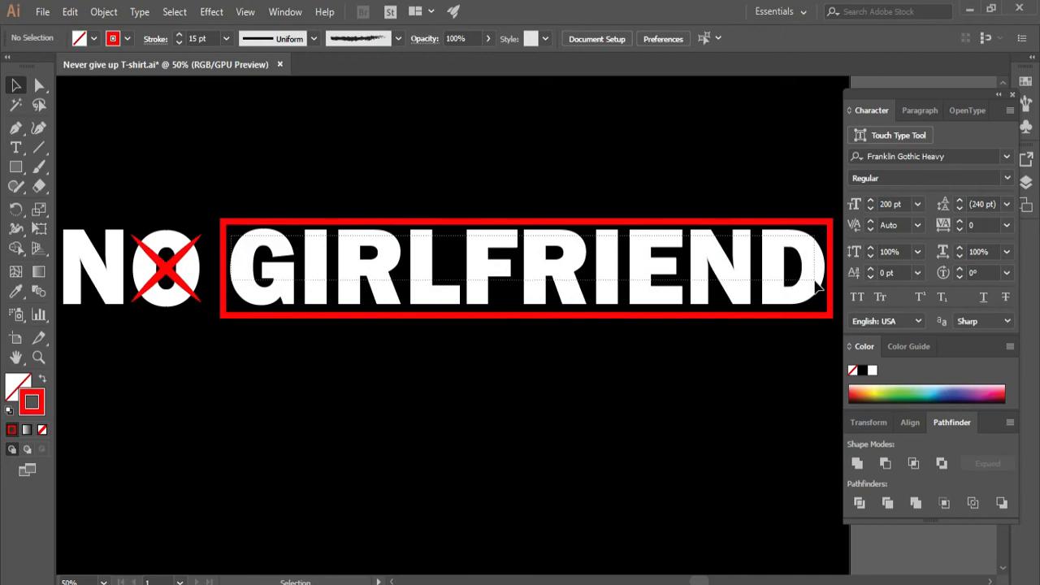
- Group the word GIRLFRIEND with its red frame
drag(815, 281, 834, 289)
right_click(771, 267)
click(810, 368)
click(673, 390)
click(608, 288)
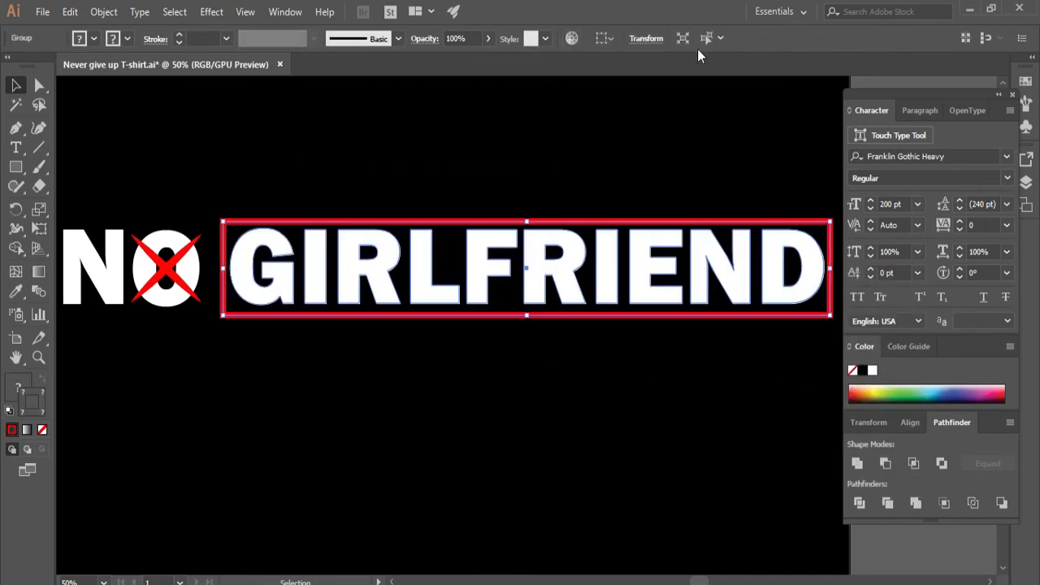
- Ungroup the framed GIRLFRIEND, try deleting the red frame and releasing the letters' compound path, and undo those edits
click(655, 39)
click(610, 383)
right_click(614, 294)
click(644, 411)
click(560, 377)
key(Delete)
right_click(741, 251)
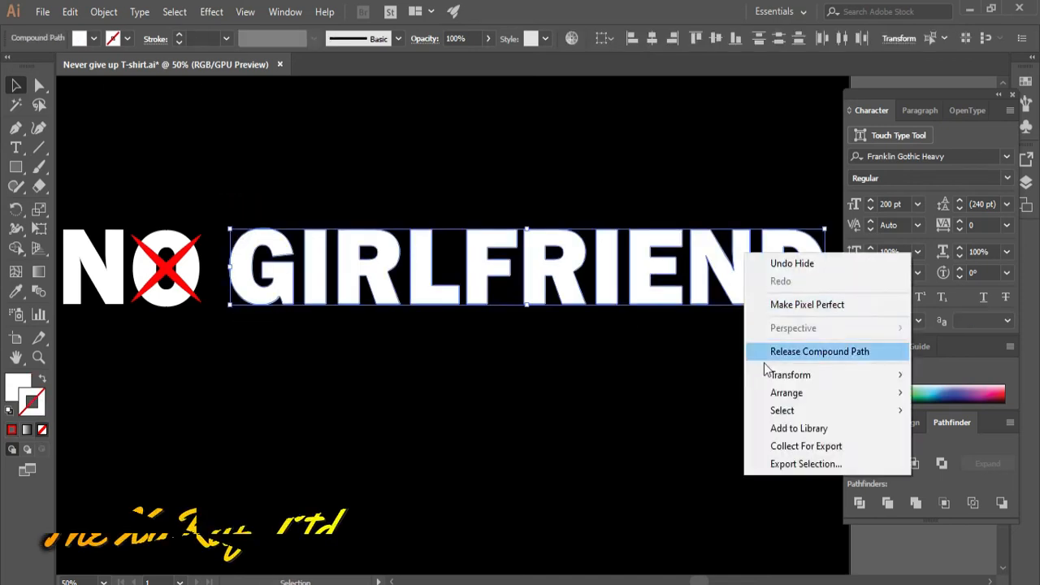
click(768, 351)
key(ctrl+z)
key(ctrl+z)
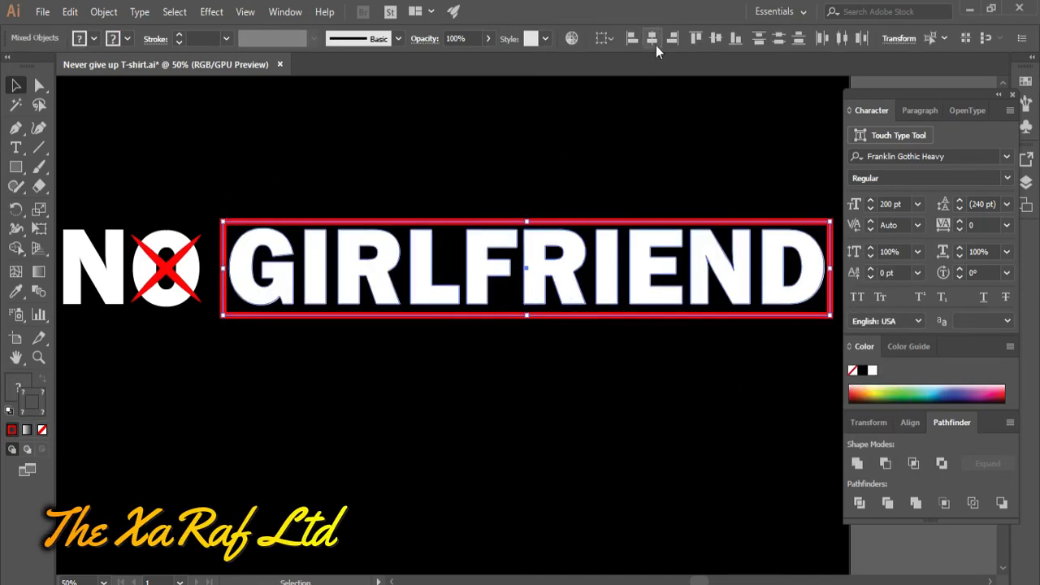
- Group GIRLFRIEND with its red frame and expand the group into filled shapes
drag(307, 161, 487, 284)
right_click(607, 281)
click(648, 382)
click(103, 12)
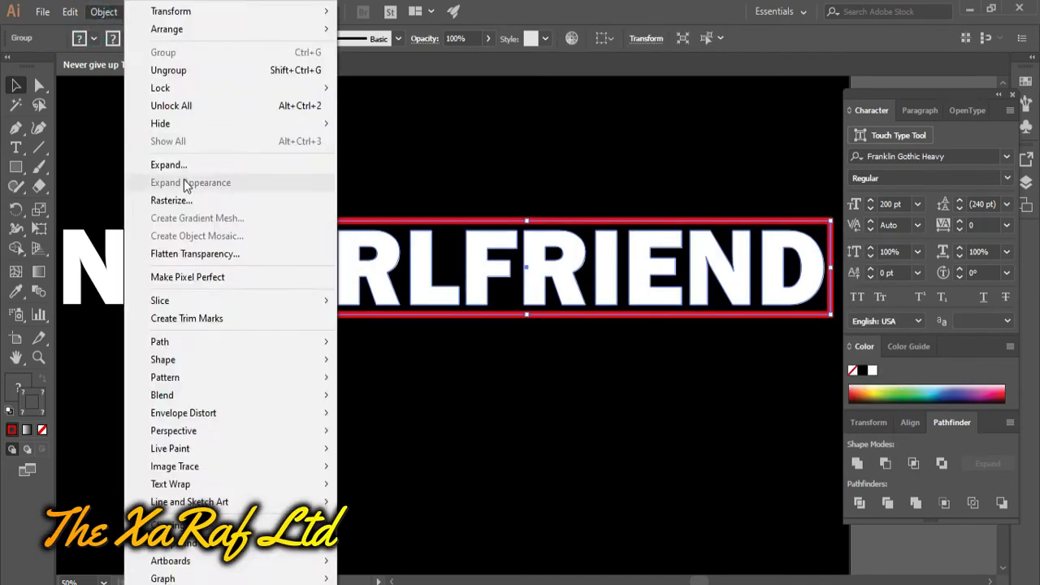
click(172, 166)
click(490, 405)
- Scale the framed GIRLFRIEND down slightly and move the crossed-out NO directly above its left end
drag(220, 218, 257, 224)
click(285, 367)
drag(398, 382, 463, 397)
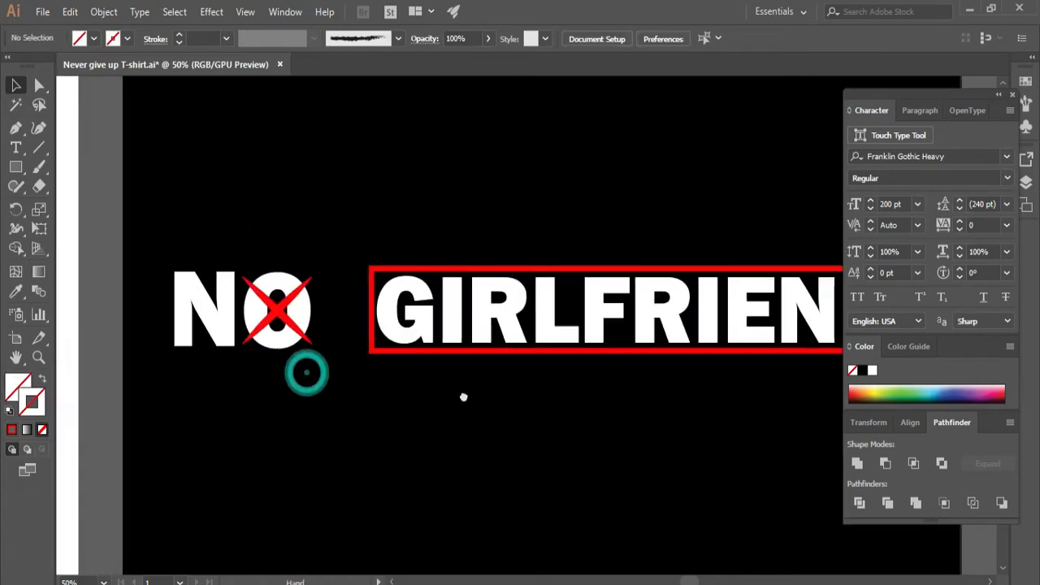
drag(328, 370, 330, 372)
right_click(290, 291)
click(329, 390)
drag(279, 312, 571, 226)
drag(602, 225, 302, 248)
click(466, 247)
click(382, 427)
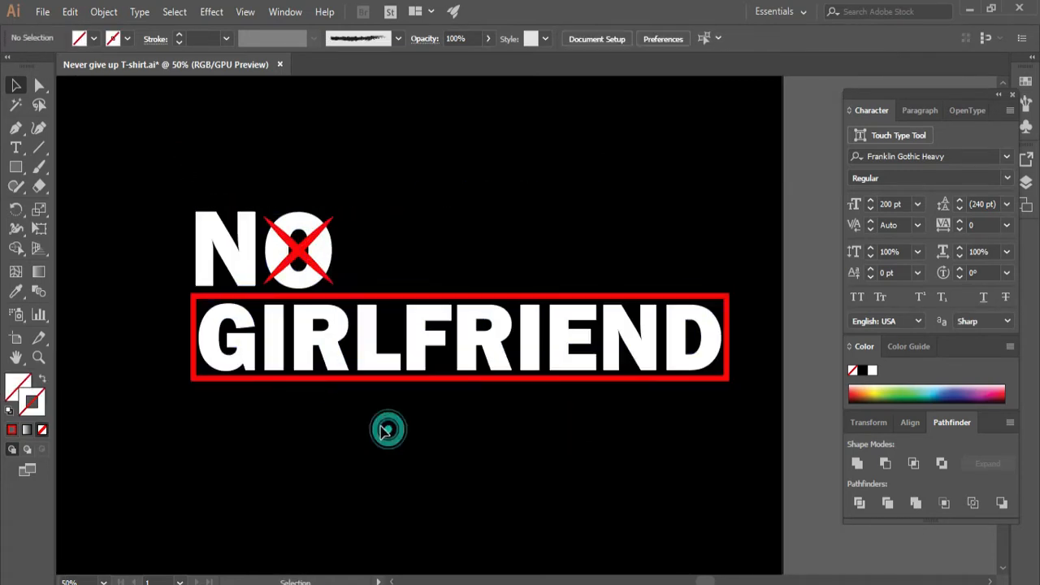
- Duplicate the crossed-out NO directly below the left end of the framed GIRLFRIEND
drag(381, 427, 395, 317)
key(z)
alt+click(455, 308)
alt+click(455, 309)
alt+click(455, 309)
click(18, 84)
double_click(390, 459)
drag(383, 450, 310, 449)
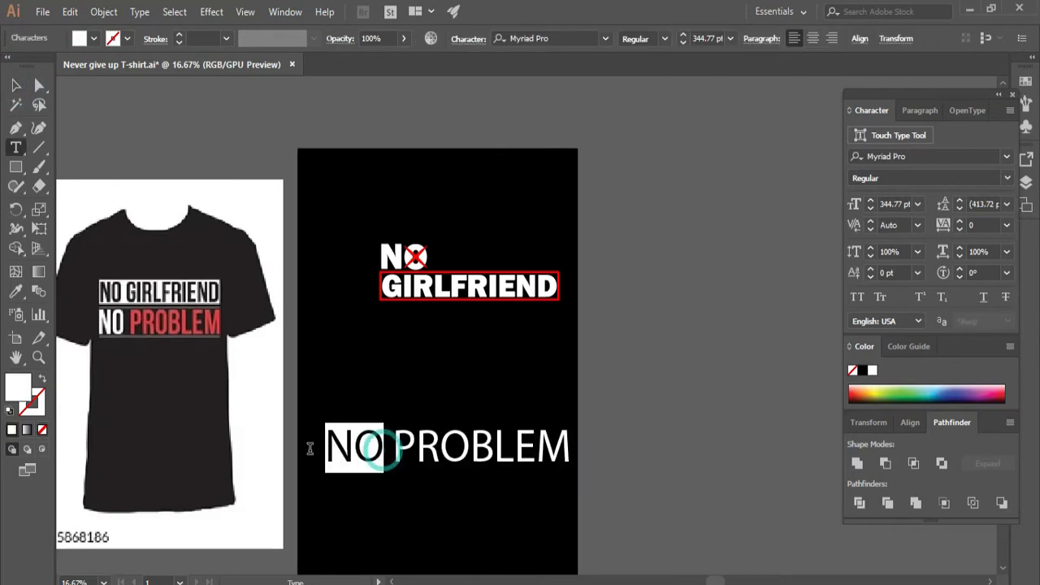
click(15, 85)
drag(399, 283, 395, 335)
- Separate PROBLEM from the NO PROBLEM text as its own text object and set it in Franklin Gothic Heavy
triple_click(420, 459)
drag(396, 442, 575, 447)
key(ctrl+x)
click(15, 84)
click(623, 431)
key(ctrl+v)
drag(511, 325, 512, 391)
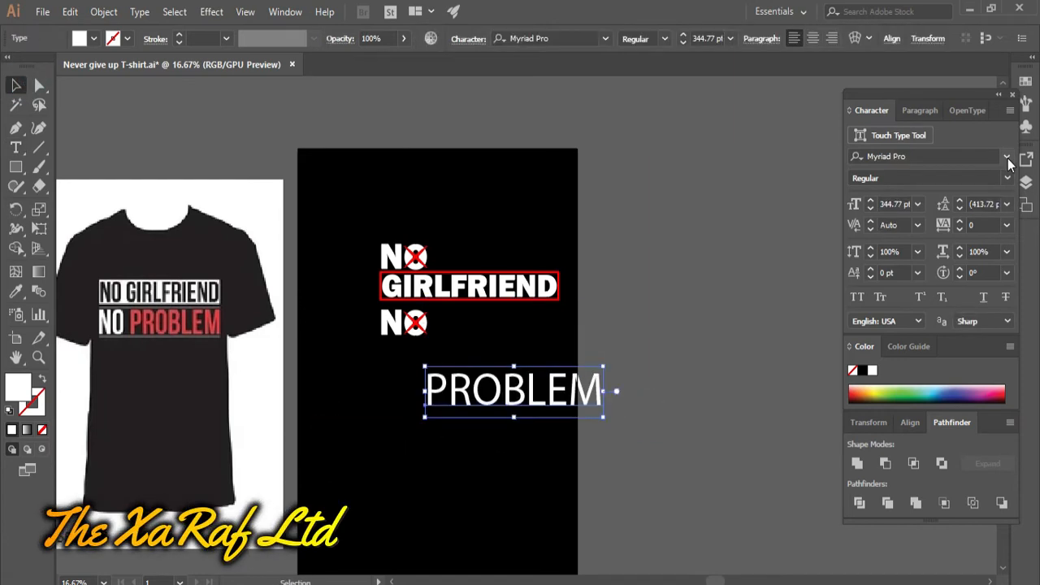
click(1007, 156)
click(967, 204)
click(689, 472)
- Try enlarging the crossed-out NO and rearranging the words on the artboard, and undo the changes
drag(642, 469, 533, 471)
key(z)
drag(308, 263, 631, 398)
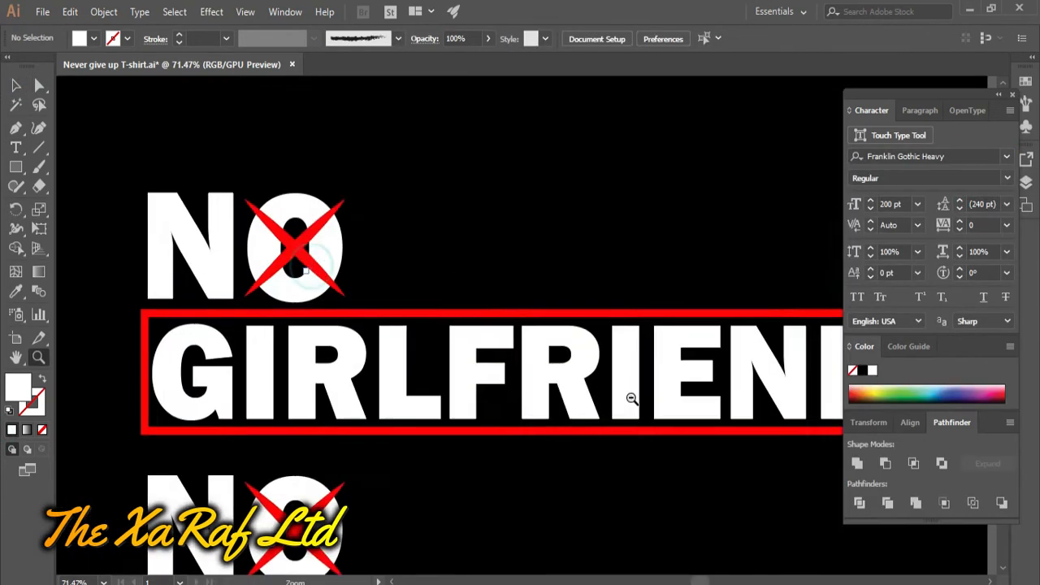
alt+click(557, 397)
alt+click(568, 488)
click(15, 84)
drag(439, 217, 436, 352)
drag(365, 301, 467, 457)
click(528, 317)
drag(515, 316, 505, 269)
drag(529, 237, 412, 478)
click(474, 522)
drag(574, 399, 729, 475)
drag(387, 280, 680, 269)
key(ctrl+z)
key(ctrl+z)
key(ctrl+z)
key(ctrl+z)
key(ctrl+z)
key(ctrl+z)
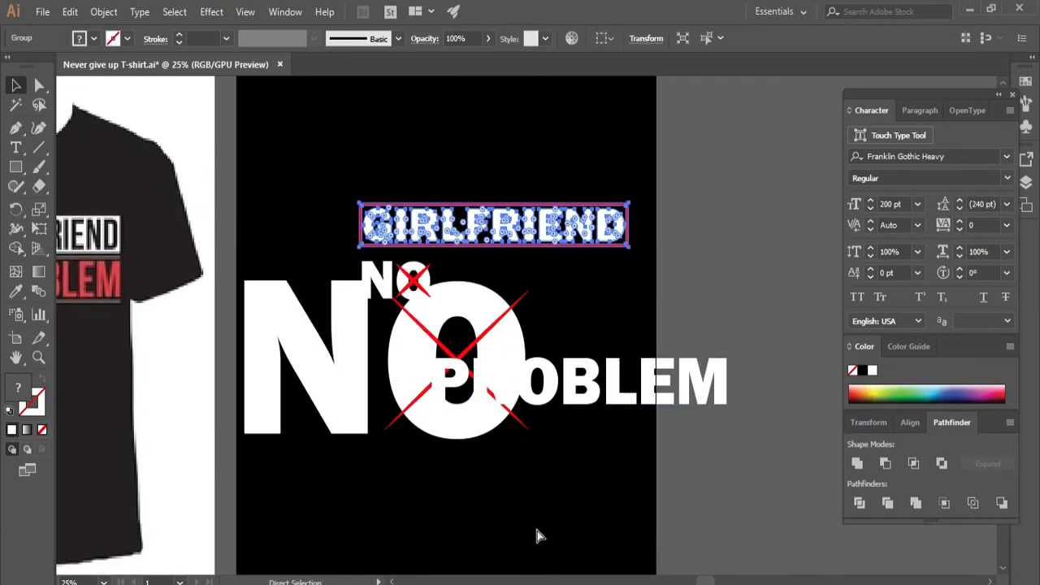
key(ctrl+z)
- Expand the upper crossed-out NO into shapes and scale it up
click(104, 12)
click(164, 167)
click(362, 173)
drag(432, 202, 509, 245)
key(ctrl+z)
- Delete the small crossed-out NO below GIRLFRIEND
click(364, 345)
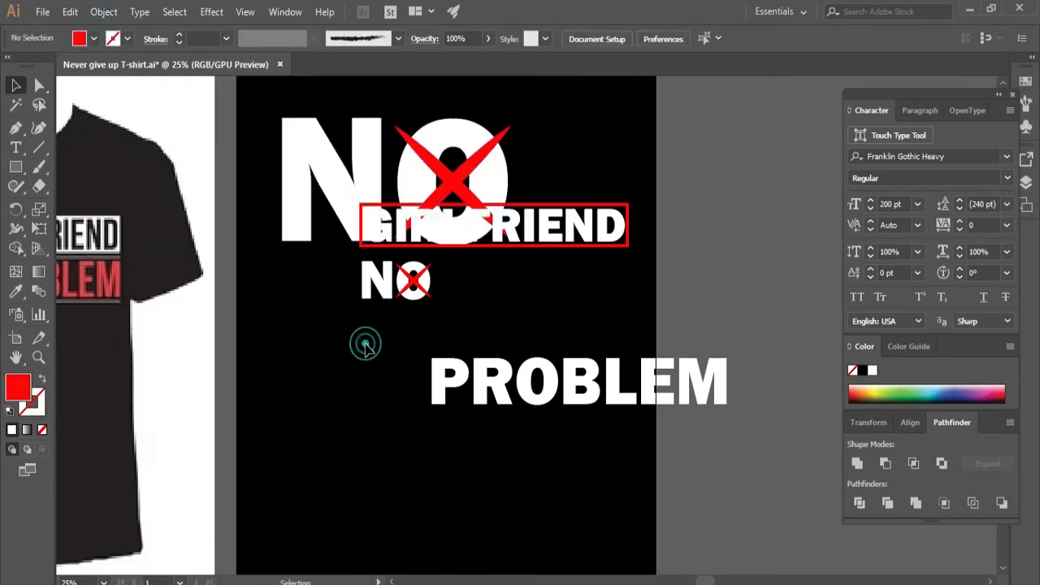
click(424, 291)
key(Delete)
- Try repositioning and resizing the large NO, GIRLFRIEND and PROBLEM, and undo the changes
drag(414, 191, 390, 342)
drag(367, 283, 437, 336)
click(429, 436)
drag(517, 467, 542, 387)
drag(591, 161, 469, 337)
drag(690, 302, 617, 497)
drag(442, 267, 513, 262)
drag(485, 322, 556, 300)
click(562, 166)
drag(580, 141, 629, 126)
click(656, 333)
drag(532, 319, 505, 335)
click(501, 383)
key(ctrl+z)
key(ctrl+z)
key(ctrl+z)
key(ctrl+z)
key(ctrl+z)
- Scale the large NO down and move PROBLEM to the lower part of the artboard
click(536, 431)
click(360, 154)
drag(506, 144, 431, 187)
drag(633, 303, 575, 532)
- Enlarge the framed GIRLFRIEND to nearly the full width of the artboard
drag(439, 307, 518, 307)
drag(609, 333, 682, 390)
key(Left)
key(Left)
click(620, 401)
- Scale the crossed-out NO up above the left end of GIRLFRIEND and expand it into shapes
click(379, 210)
drag(430, 187, 498, 150)
drag(360, 409, 457, 402)
click(458, 402)
drag(542, 257, 537, 256)
click(506, 424)
click(519, 254)
click(115, 15)
click(166, 166)
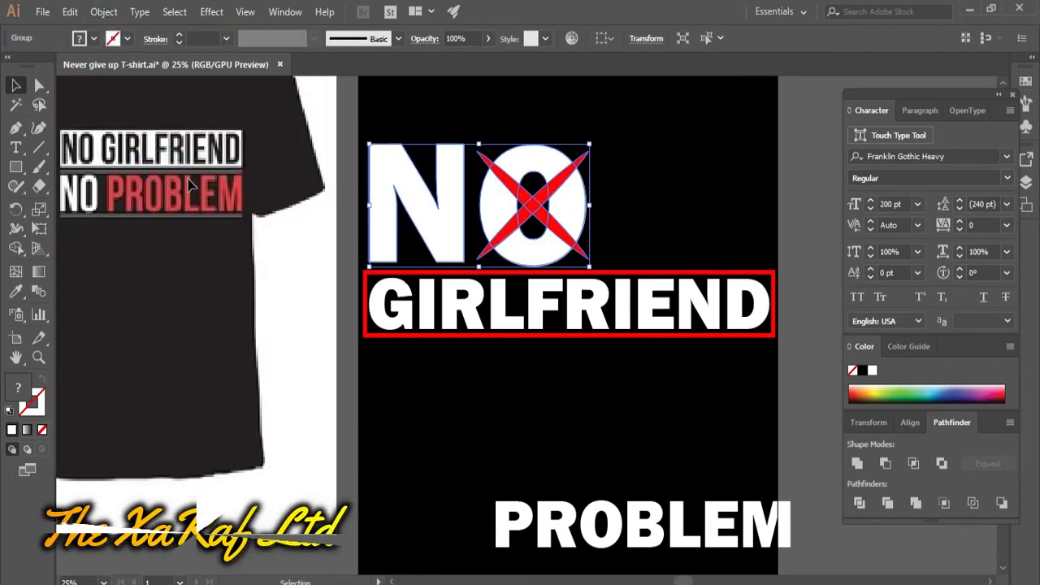
click(520, 415)
- Move PROBLEM directly below GIRLFRIEND, lined up with the right end of the frame
drag(696, 532, 686, 493)
drag(687, 501, 666, 350)
click(645, 457)
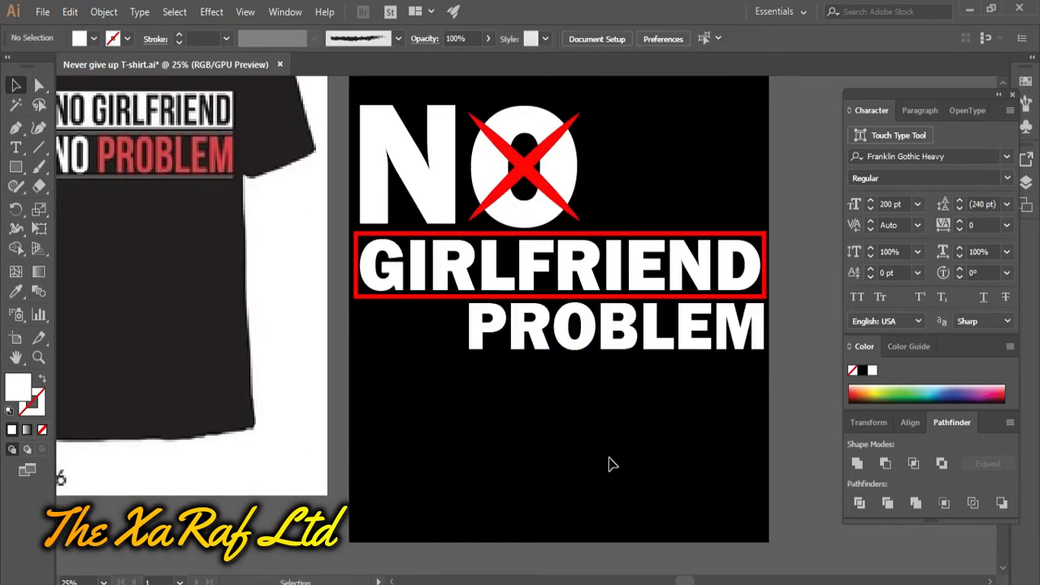
- Scale down the NO above GIRLFRIEND and place a copy of it below the left end of the frame
click(575, 113)
drag(580, 104, 542, 127)
click(590, 165)
drag(529, 171, 488, 196)
click(437, 399)
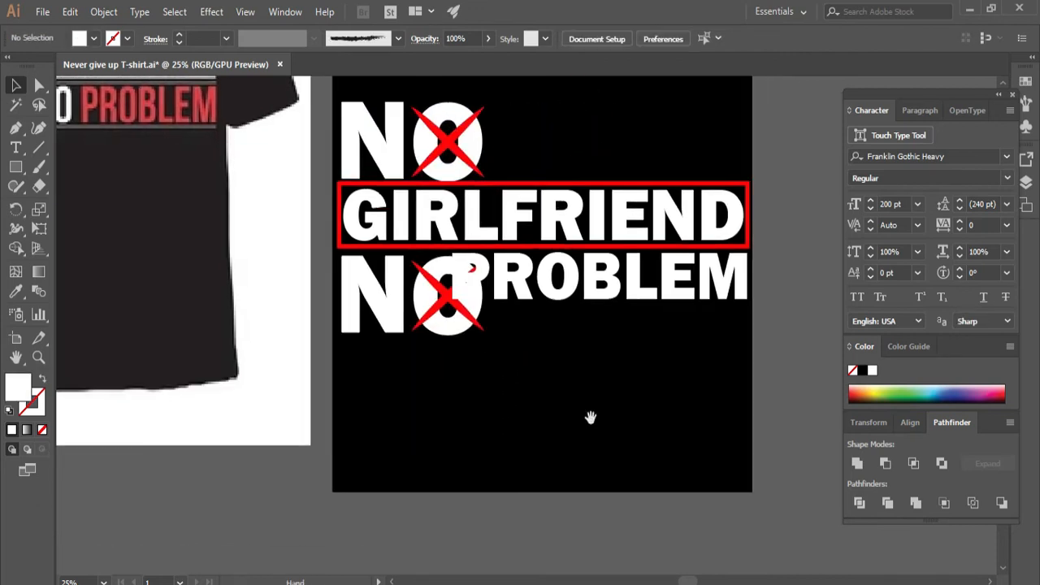
- Scale down the lower NO and place PROBLEM right beside it beneath GIRLFRIEND
drag(629, 278, 676, 301)
click(394, 300)
drag(486, 334, 430, 299)
click(464, 392)
click(485, 390)
drag(607, 288, 559, 274)
- Recolour PROBLEM with the red sampled from the X and expand the text into shapes
click(26, 291)
click(447, 140)
key(v)
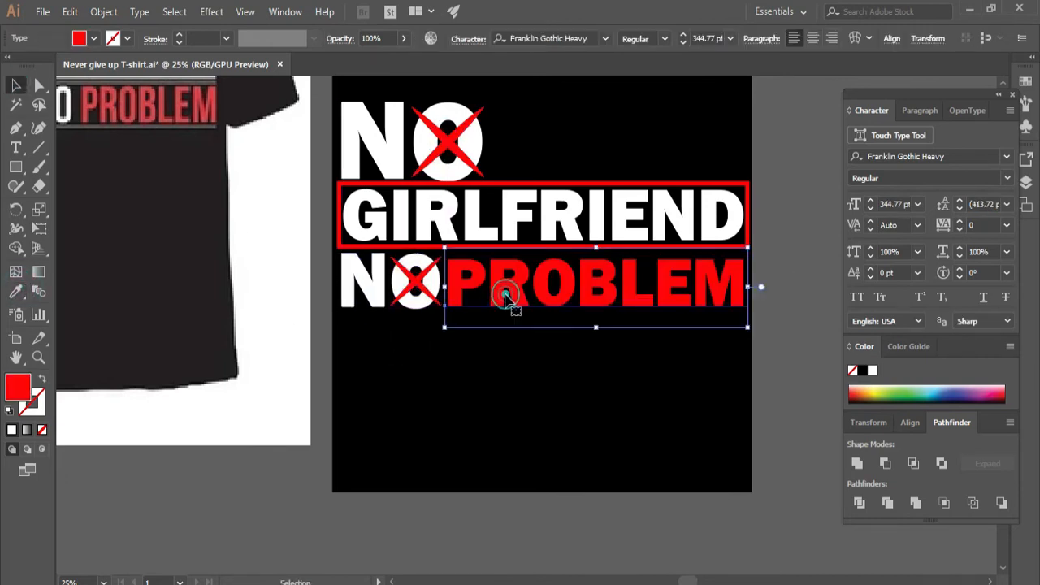
click(104, 12)
click(168, 164)
key(Return)
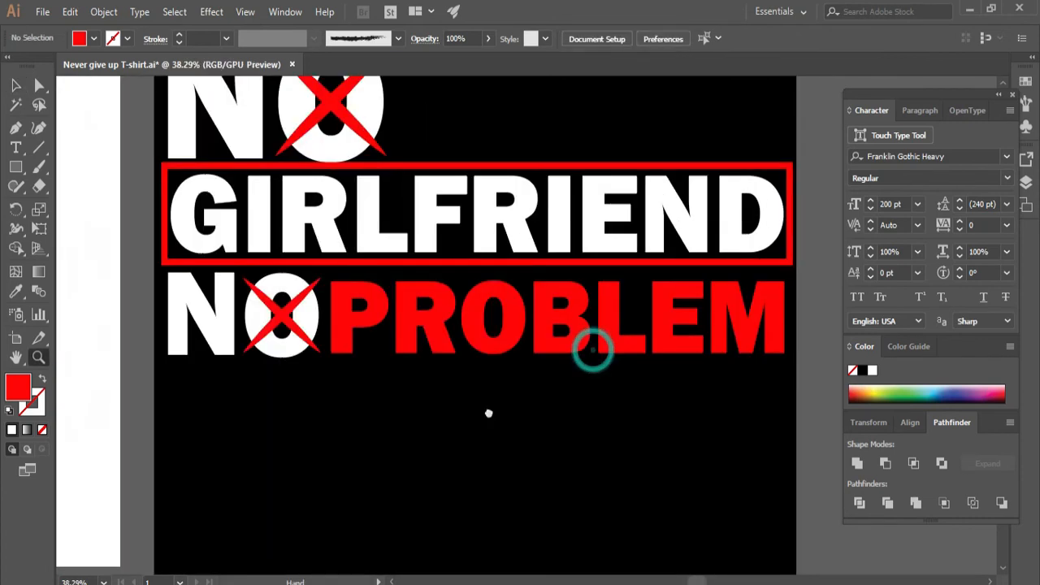
- Ungroup the framed GIRLFRIEND and place a copy of its red frame below the lower NO
drag(487, 412, 465, 415)
click(16, 85)
right_click(178, 269)
click(384, 460)
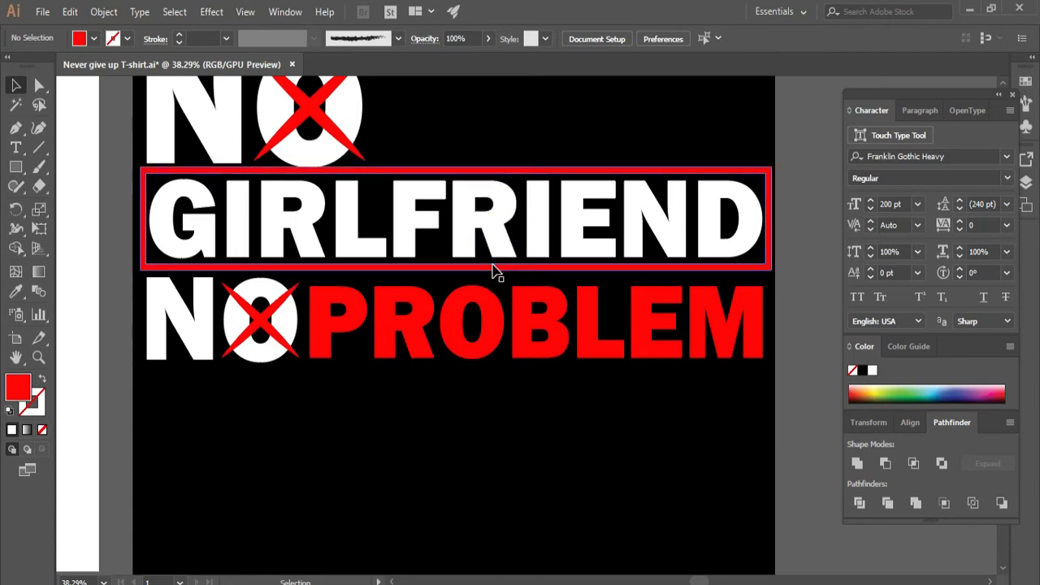
drag(496, 272, 528, 493)
drag(558, 213, 558, 212)
- Move PROBLEM into the copied red frame and narrow the frame from both sides to fit the word
drag(537, 316, 457, 424)
click(803, 439)
drag(806, 428, 707, 429)
drag(176, 429, 213, 431)
- Align PROBLEM and its frame to each other's horizontal and vertical centres
drag(489, 529, 457, 370)
click(657, 40)
click(715, 40)
- Recolour the frame around PROBLEM with the white sampled from the GIRLFRIEND letters
click(749, 395)
click(705, 389)
click(16, 294)
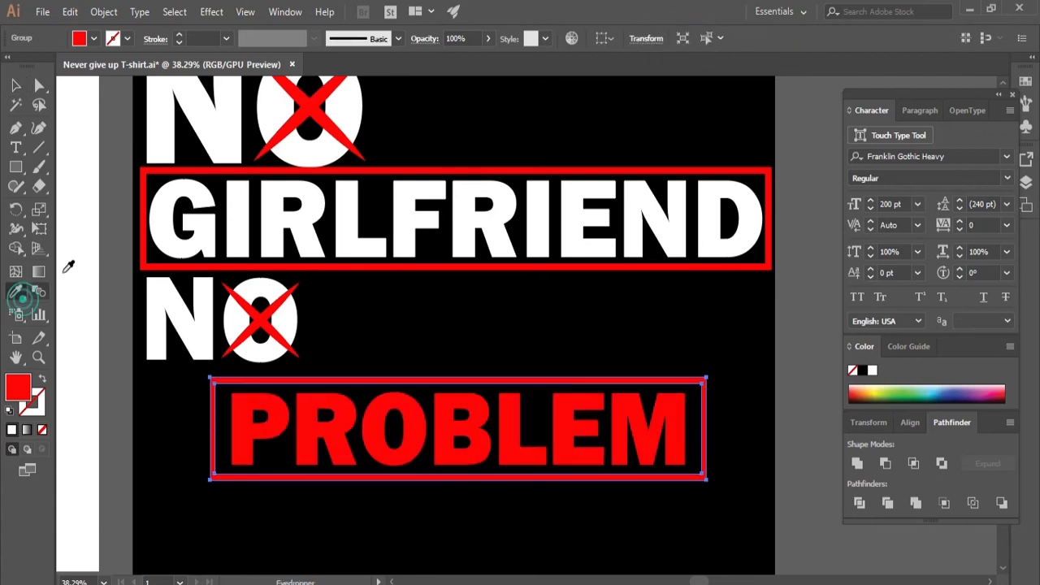
click(165, 219)
click(17, 85)
click(168, 408)
- Enlarge the red word PROBLEM evenly so it fills more of its white frame
click(564, 414)
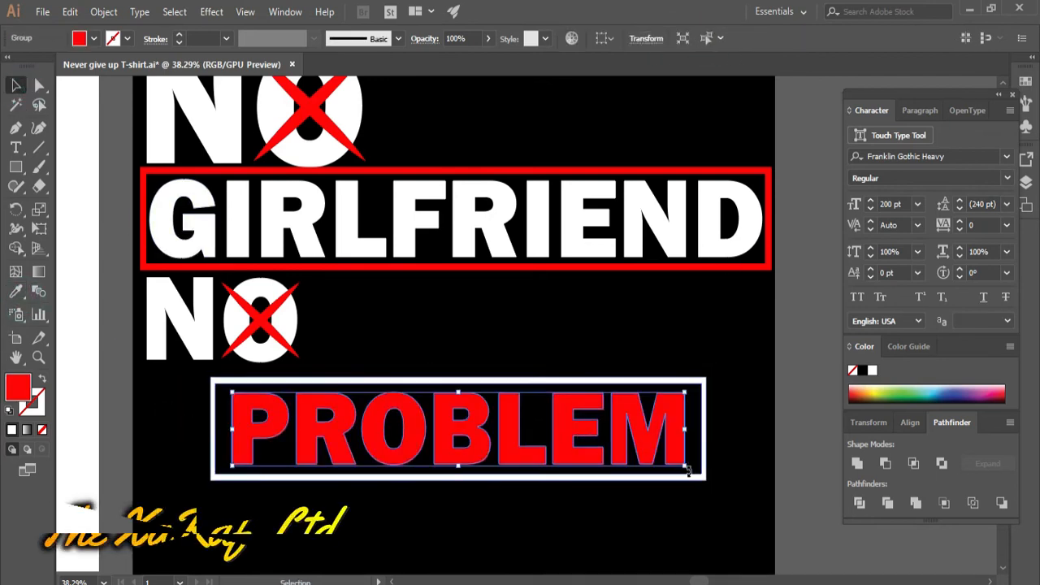
drag(687, 467, 695, 469)
drag(458, 391, 458, 387)
drag(468, 550, 499, 430)
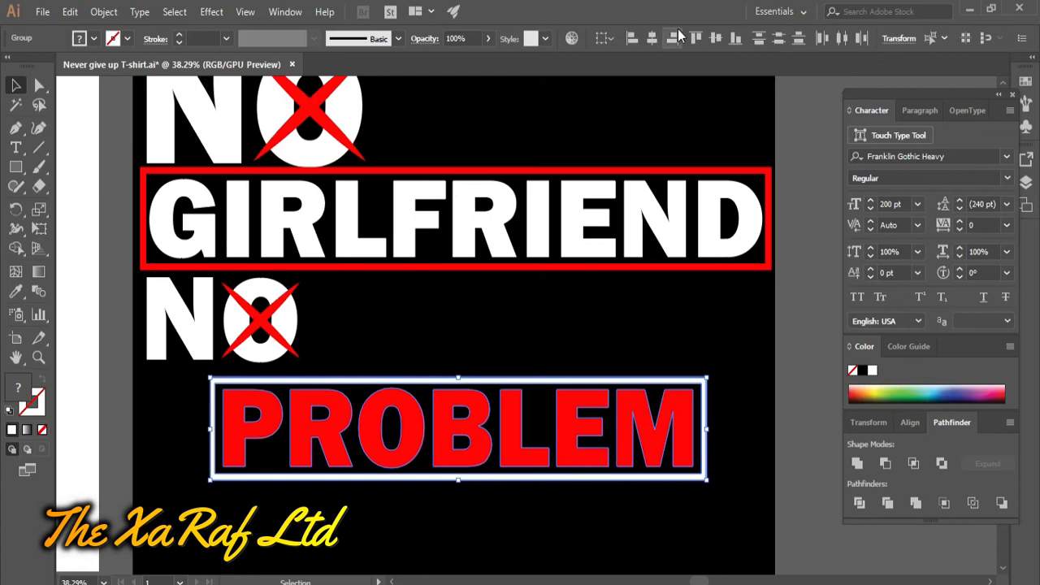
- Narrow the white frame slightly, align PROBLEM with it, and group the word and frame
click(704, 425)
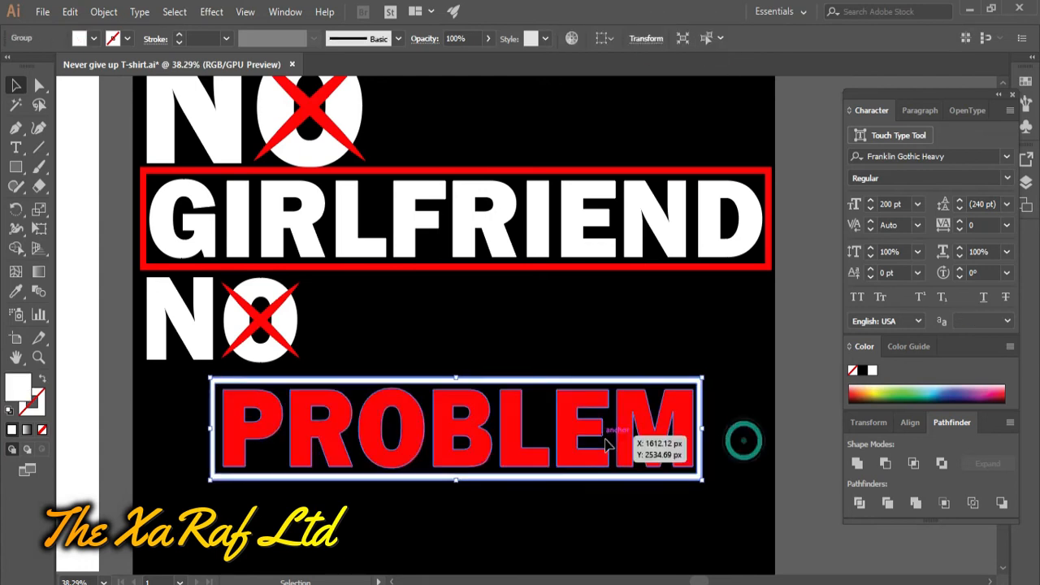
shift+click(605, 444)
click(646, 41)
click(759, 428)
drag(564, 356, 606, 492)
right_click(558, 391)
click(597, 250)
click(681, 533)
- Move the framed PROBLEM up under the end of GIRLFRIEND and shift the lower NO down into the empty black area
drag(651, 429, 717, 334)
click(724, 471)
drag(569, 487, 700, 459)
drag(410, 301, 441, 494)
drag(643, 508, 545, 447)
- Ungroup the lower NO and recolour its letters red and its cross white
right_click(325, 421)
click(376, 285)
click(392, 412)
click(325, 422)
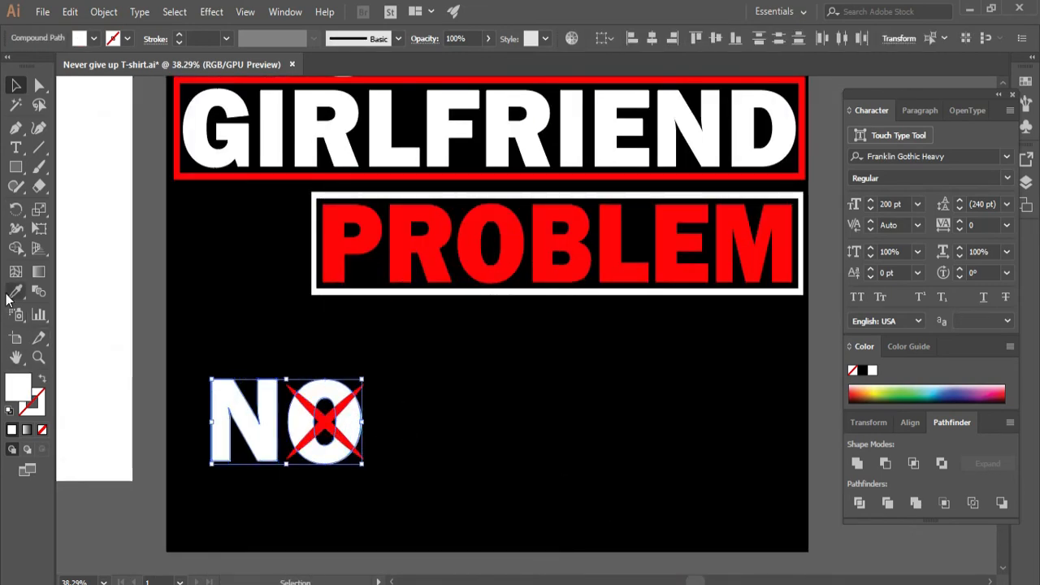
click(16, 85)
click(414, 455)
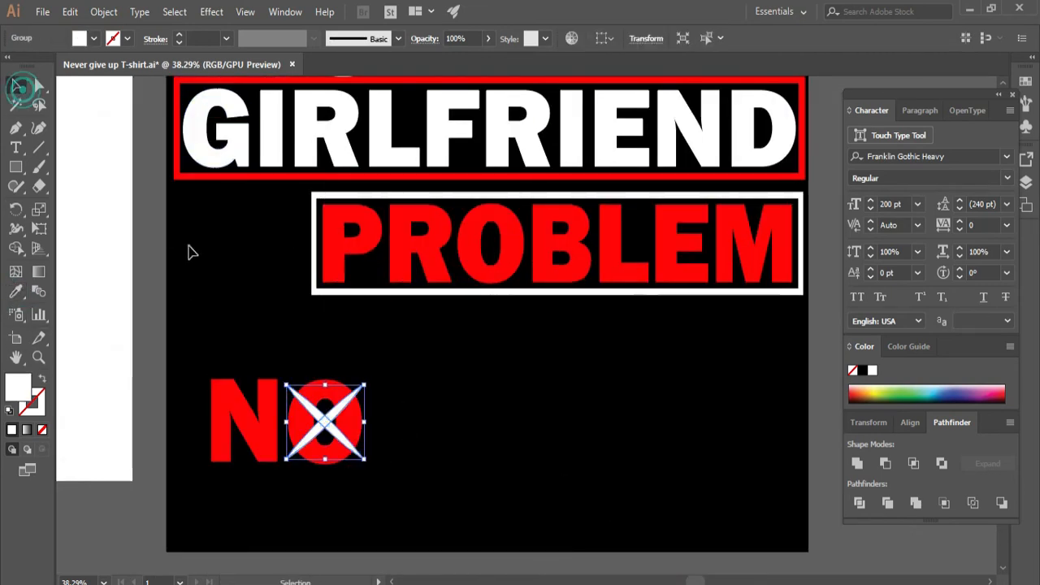
- Group the red NO with its white cross and place it directly in front of the framed PROBLEM
drag(382, 490, 378, 488)
right_click(342, 423)
click(399, 287)
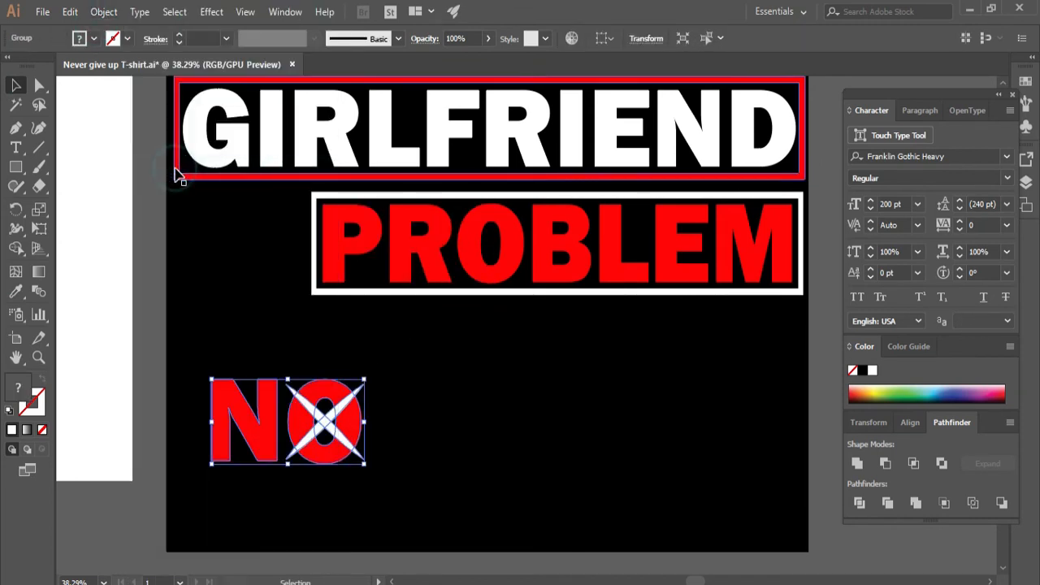
drag(349, 406, 309, 240)
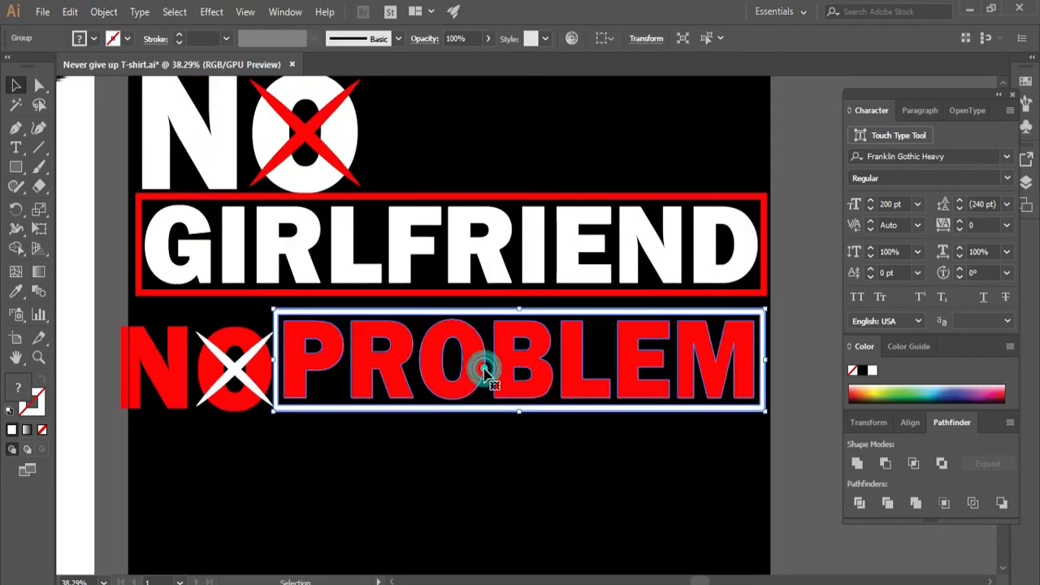
- Scale the framed PROBLEM down and enlarge the red NO so both fit in one row beneath GIRLFRIEND
drag(273, 314, 303, 315)
drag(501, 363, 532, 364)
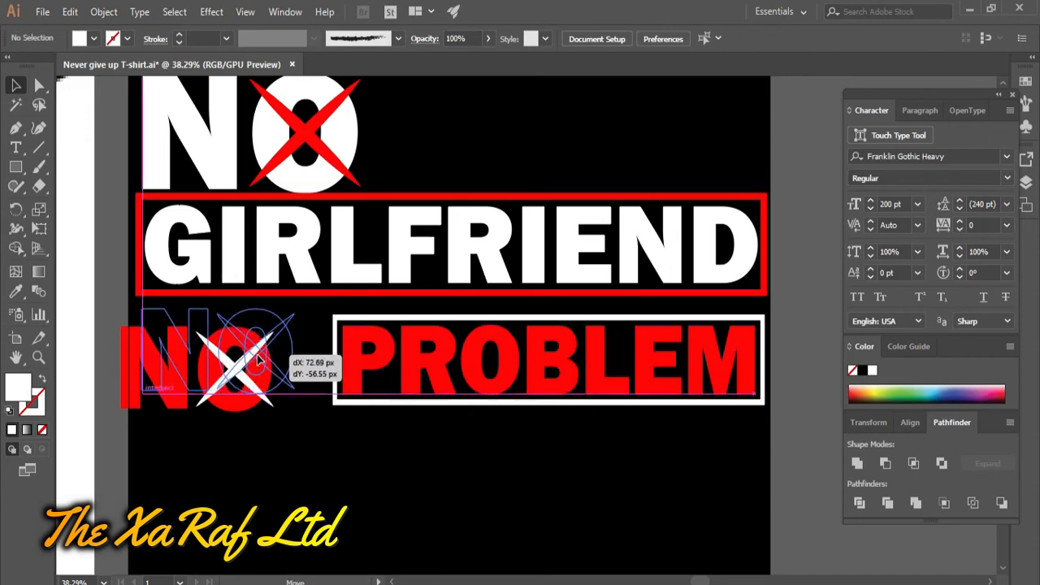
drag(259, 360, 259, 359)
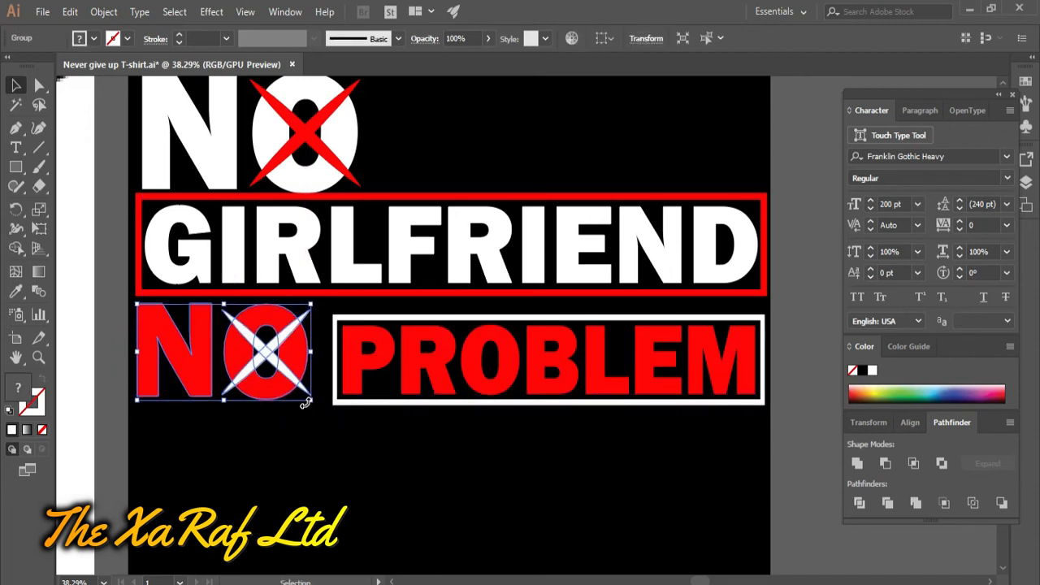
- Enlarge the framed PROBLEM slightly and nudge it up beside the red NO
drag(765, 429, 328, 314)
key(Up)
key(Up)
key(Up)
key(Up)
key(Up)
- Align the red NO and the framed PROBLEM on their vertical centres and group them as one row
click(653, 38)
key(ctrl+z)
click(718, 39)
drag(562, 441, 259, 350)
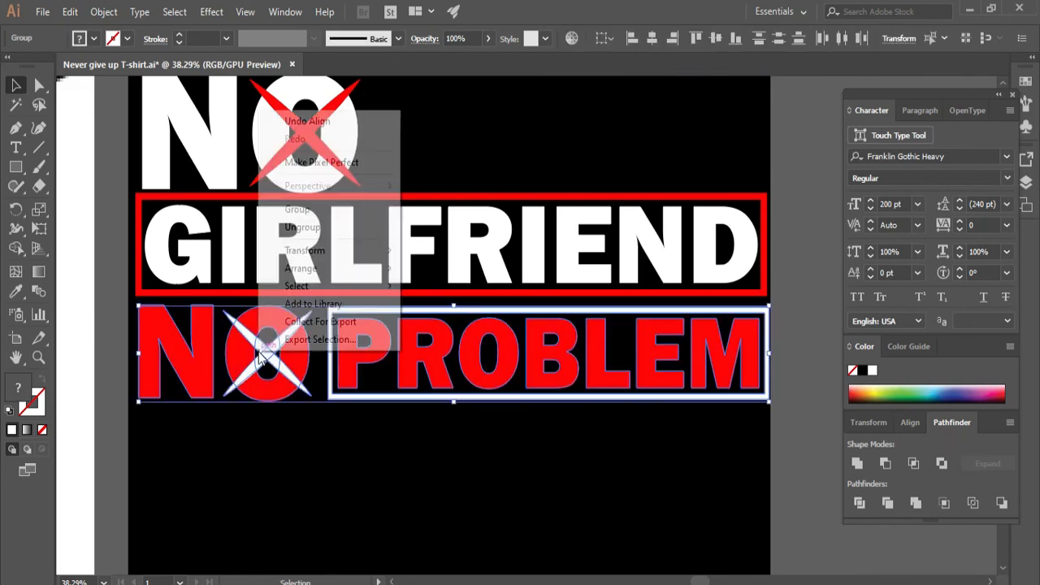
click(432, 434)
- Move the white NO to the middle above the framed GIRLFRIEND
click(355, 146)
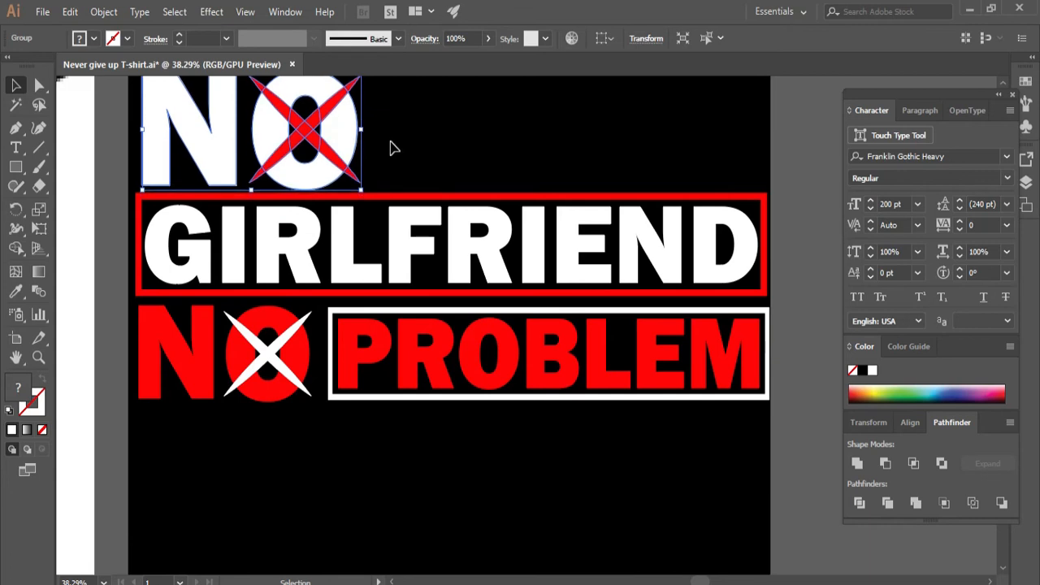
scroll(546, 498, up, 1)
click(481, 317)
click(417, 564)
drag(662, 213, 542, 212)
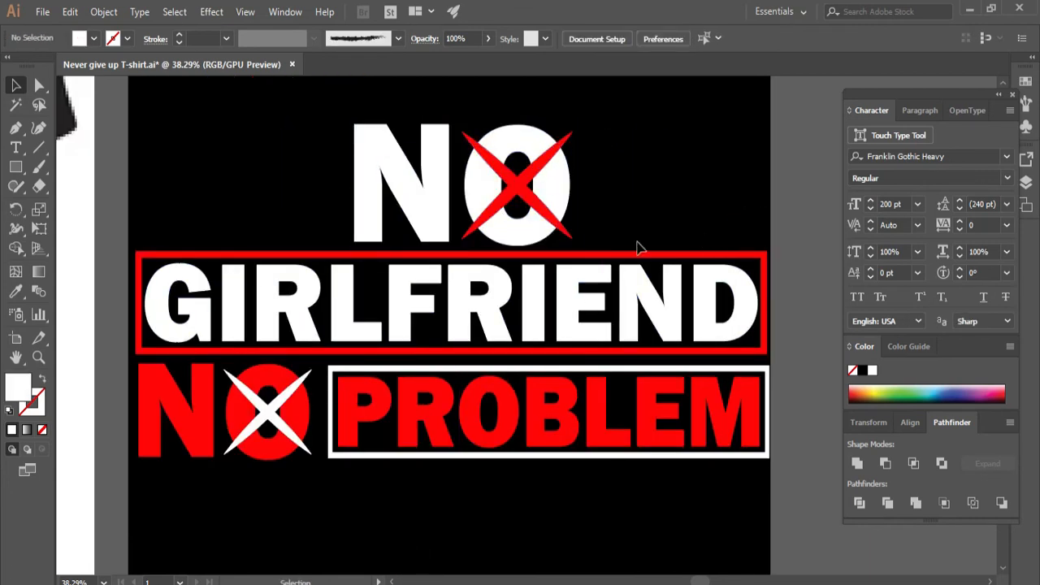
- Try a layout with the framed GIRLFRIEND scaled down beside the white NO, and undo it
click(440, 331)
drag(136, 251, 250, 269)
click(662, 354)
drag(634, 312, 742, 313)
drag(561, 236, 345, 330)
click(481, 325)
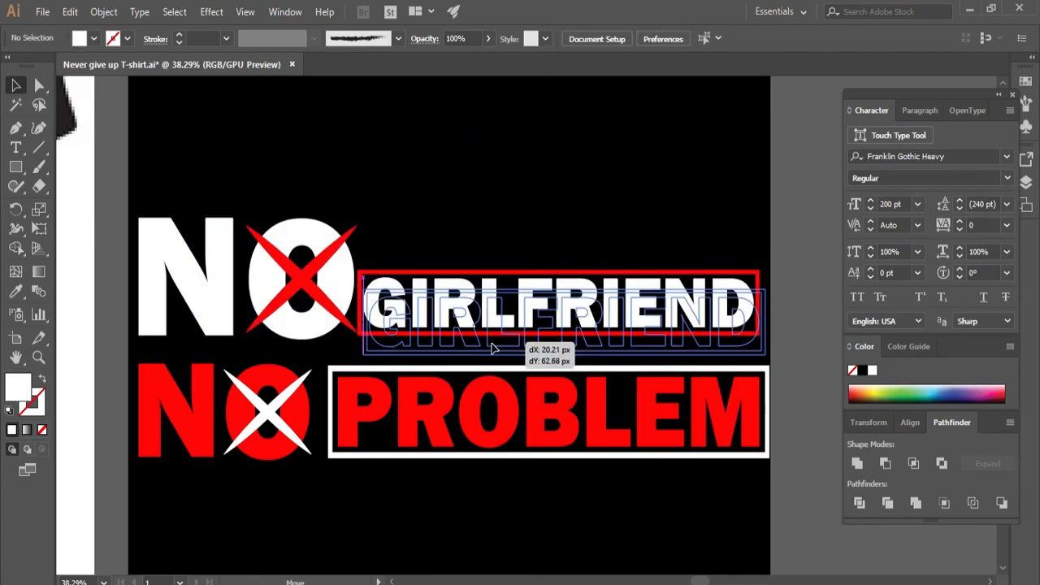
drag(491, 347, 490, 348)
click(481, 233)
key(ctrl+z)
key(ctrl+z)
key(ctrl+z)
key(ctrl+z)
- Move the white NO sideways so it starts flush with the left edge of the GIRLFRIEND frame
click(622, 198)
drag(561, 204, 496, 204)
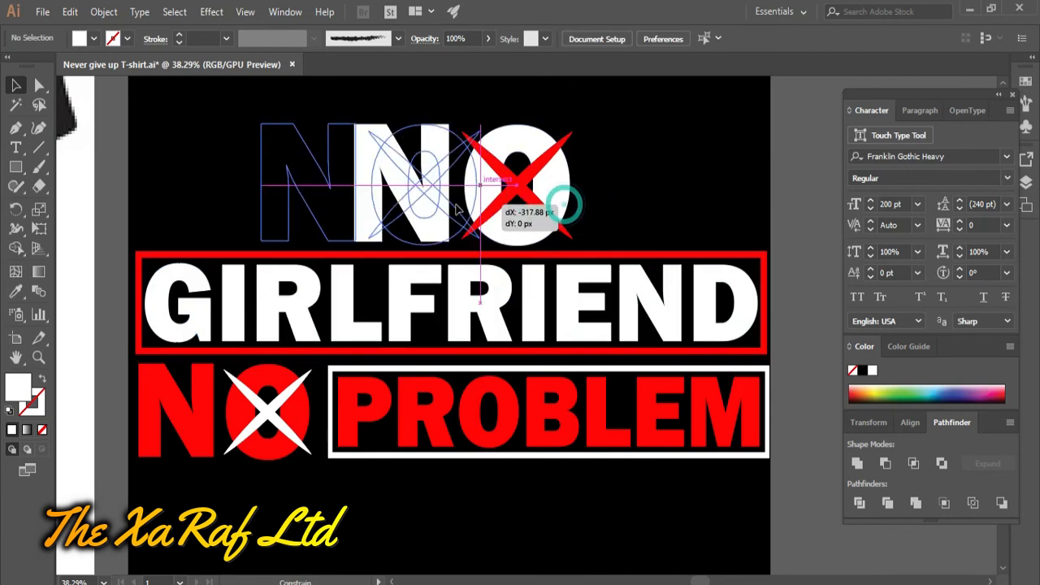
drag(351, 218, 350, 220)
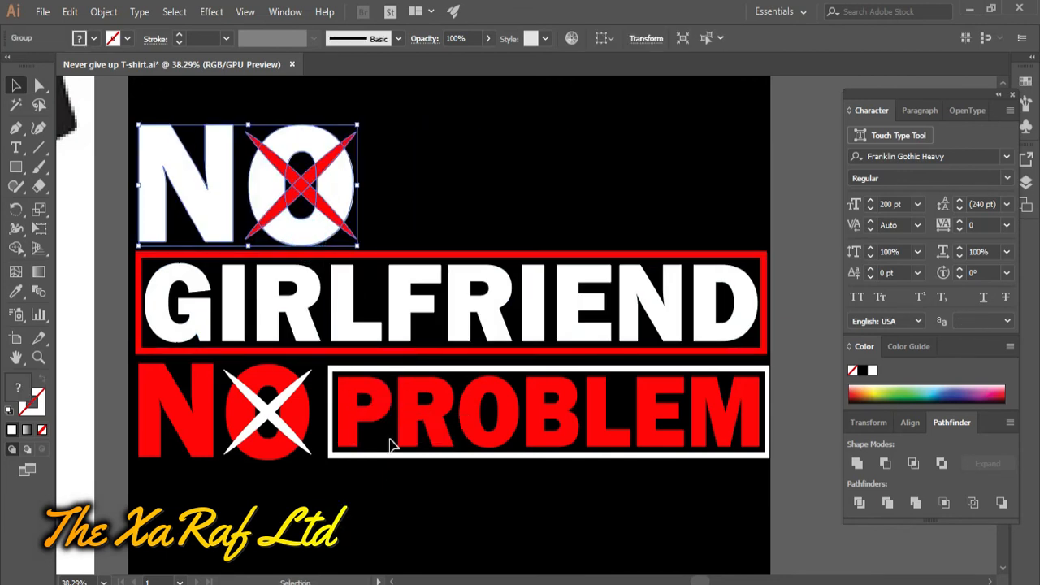
click(439, 340)
click(335, 179)
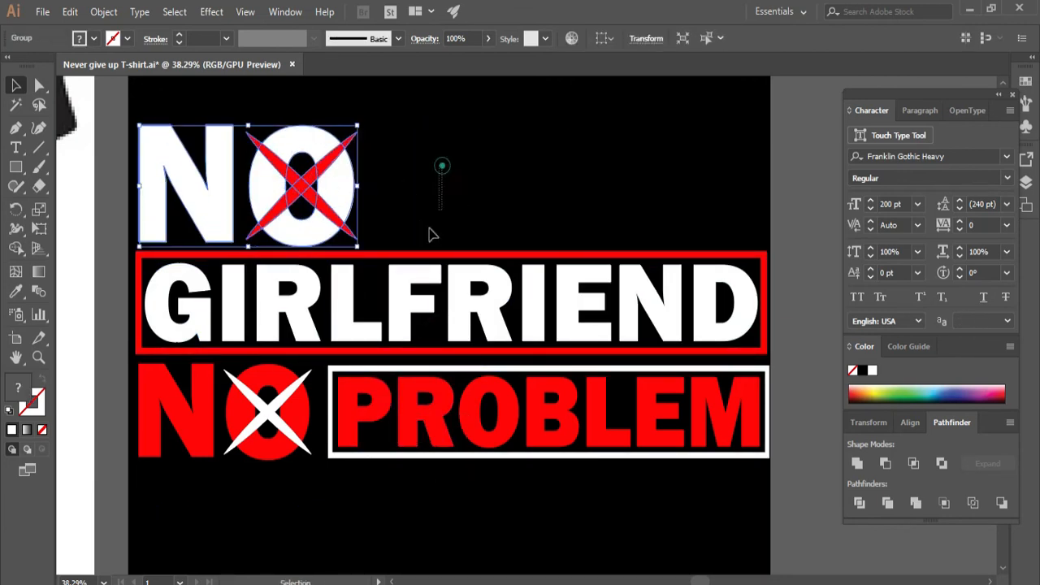
- Group the white NO with the framed GIRLFRIEND beneath it
shift+click(398, 297)
right_click(293, 244)
click(345, 345)
click(110, 13)
click(358, 502)
- Select the whole three-line composition and zoom out to check the finished design
drag(350, 494, 544, 209)
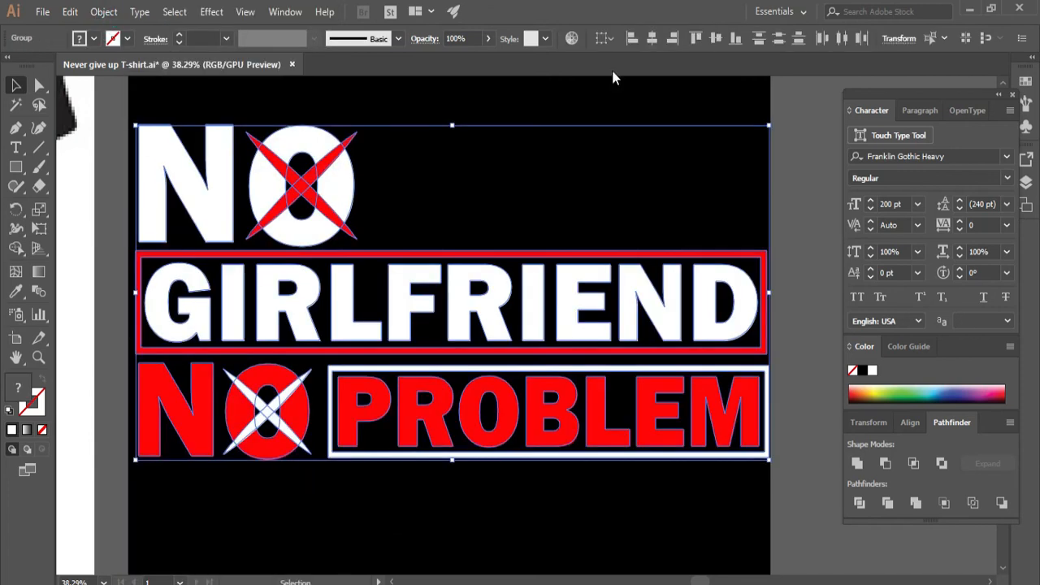
click(411, 485)
drag(428, 386, 416, 382)
right_click(416, 382)
click(453, 418)
key(ctrl+minus)
key(ctrl+minus)
key(ctrl+minus)
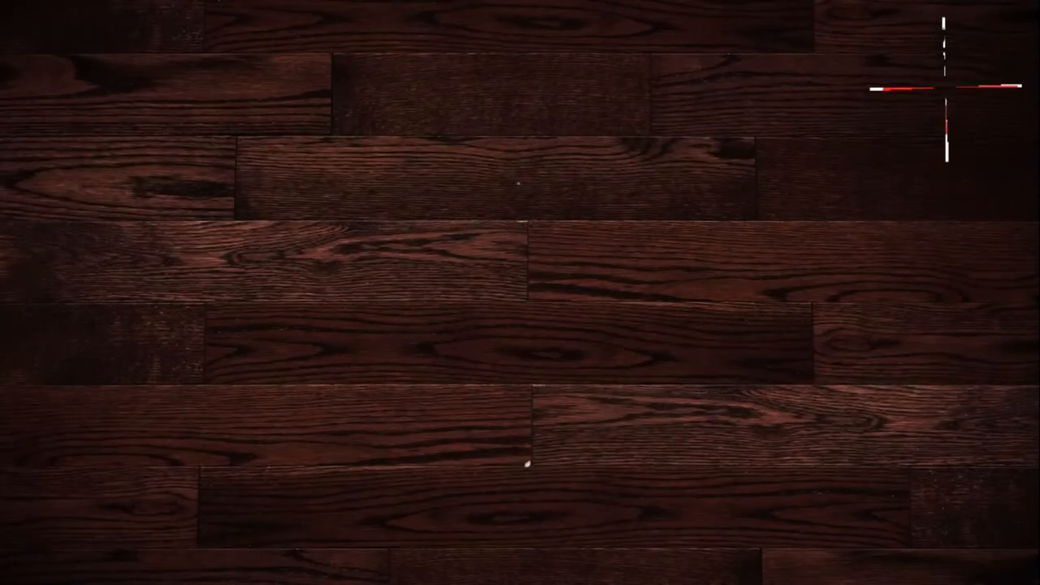